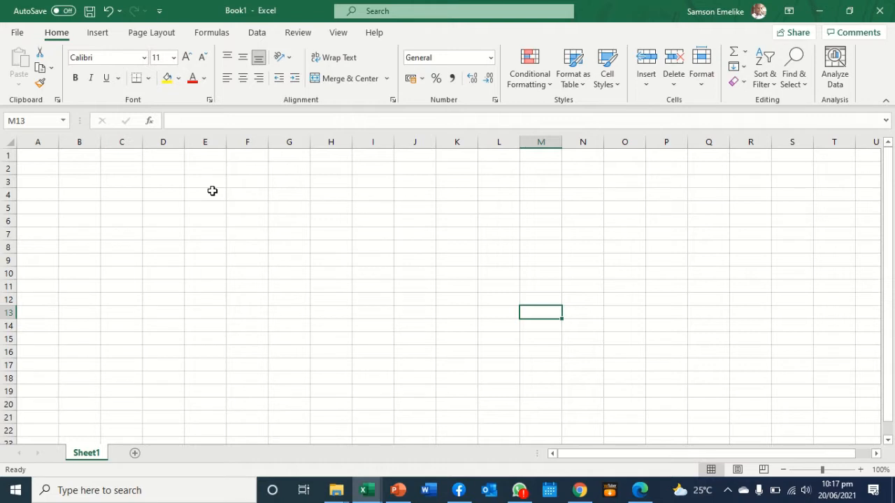
# Fill E3:E13 with =RANDBETWEEN(10,50) and convert the formulas in place to fixed values.
pyautogui.moveTo(214, 176); pyautogui.dragTo(213, 313)
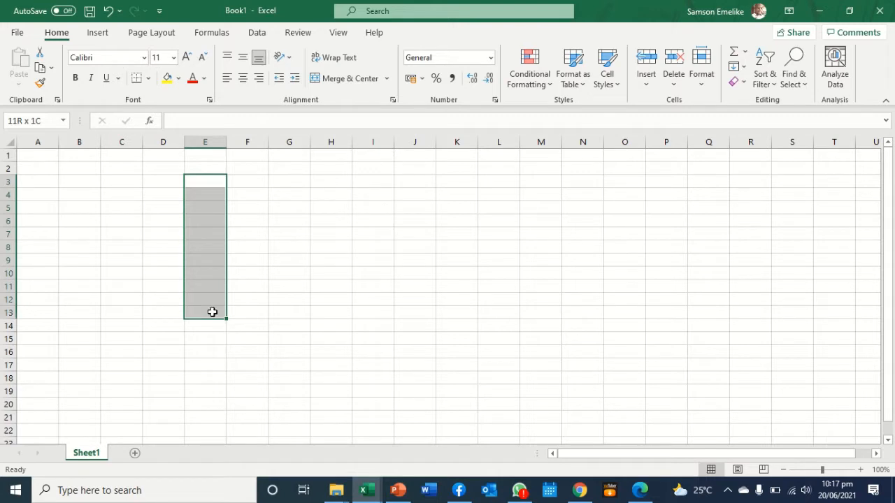
pyautogui.moveTo(213, 313); pyautogui.dragTo(212, 313)
pyautogui.write('=randb')
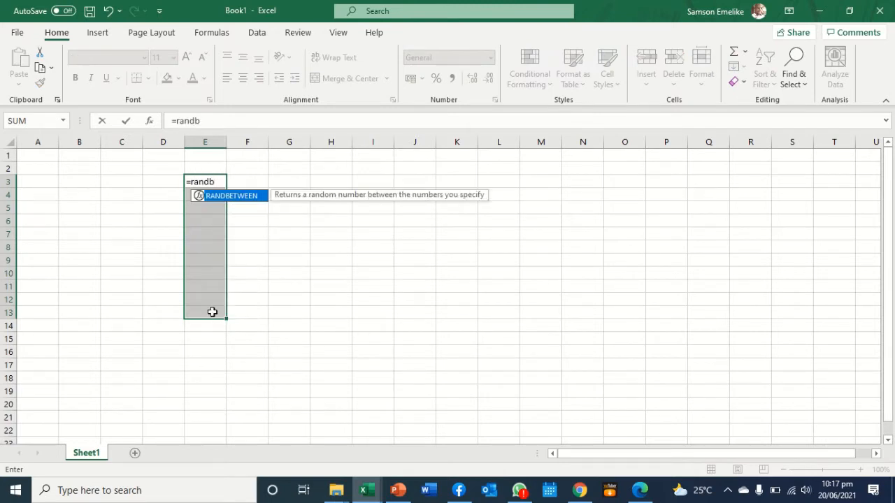
pyautogui.press('Tab')
pyautogui.write('10')
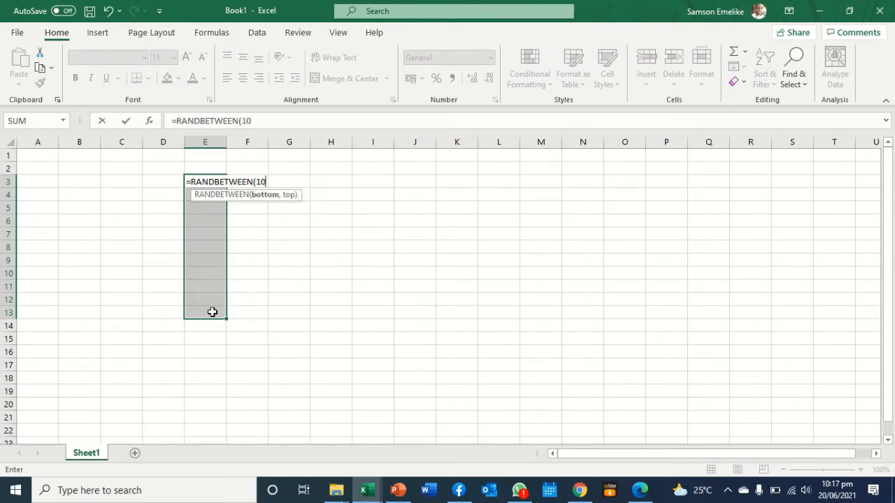
pyautogui.write(',50')
pyautogui.hotkey('ctrl', 'Return')
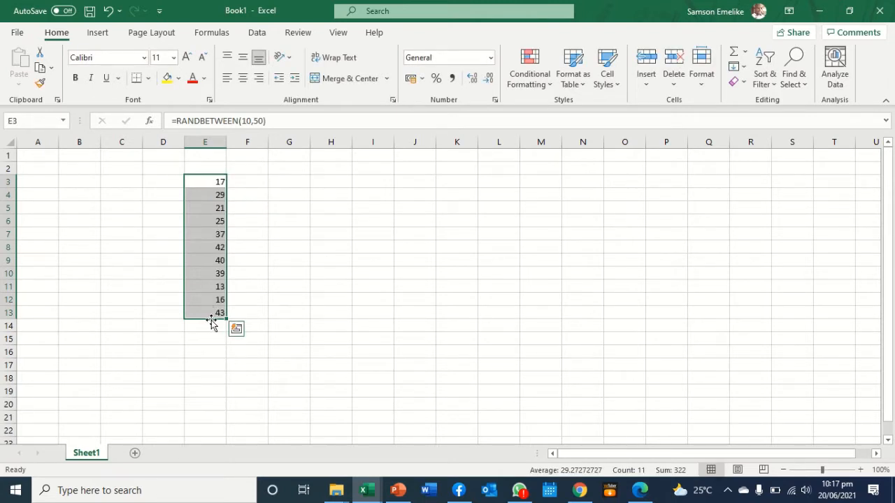
pyautogui.moveTo(211, 320); pyautogui.dragTo(213, 309)
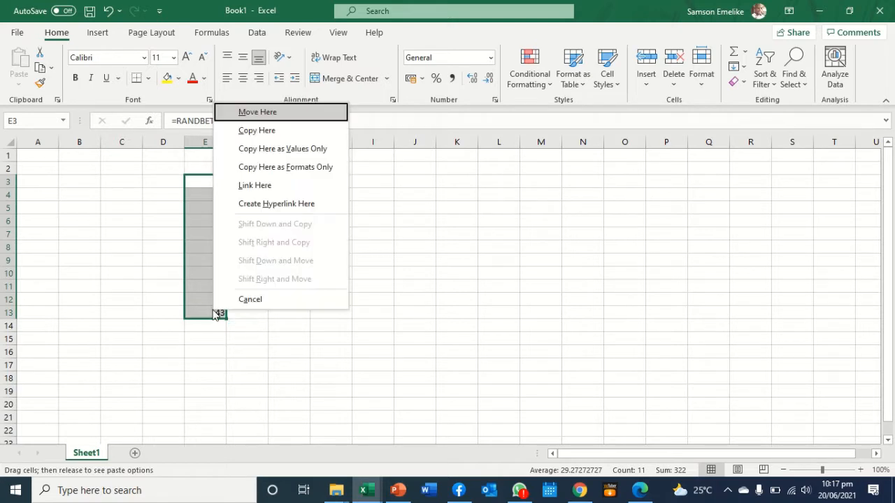
pyautogui.click(294, 148)
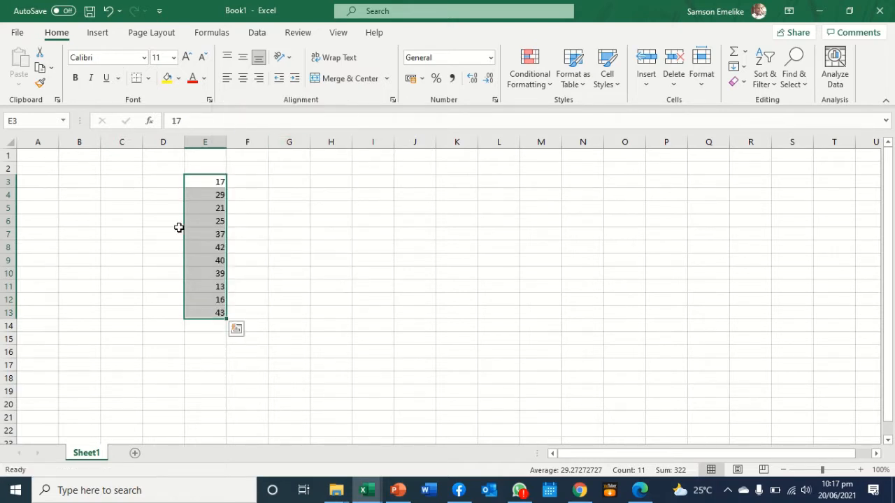
# Enter Jan in D3 and autofill the month names down to D13.
pyautogui.moveTo(162, 178); pyautogui.dragTo(165, 307)
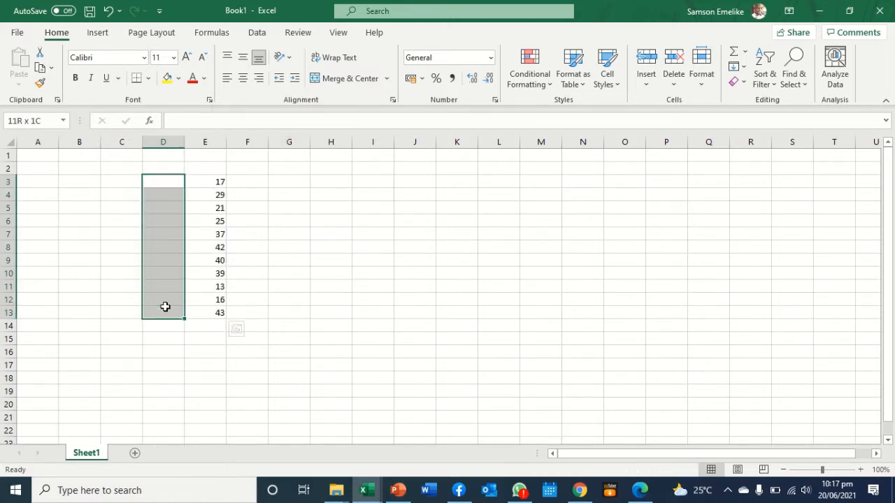
pyautogui.click(174, 180)
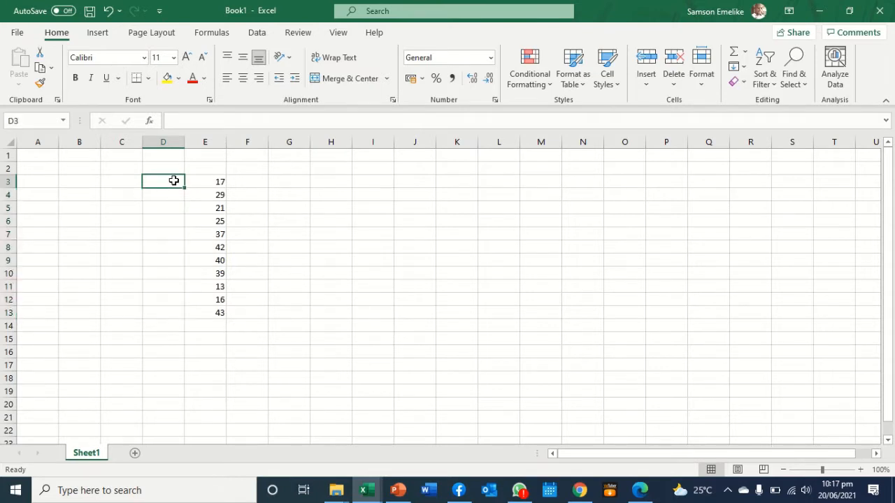
pyautogui.write('Jan')
pyautogui.press('Return')
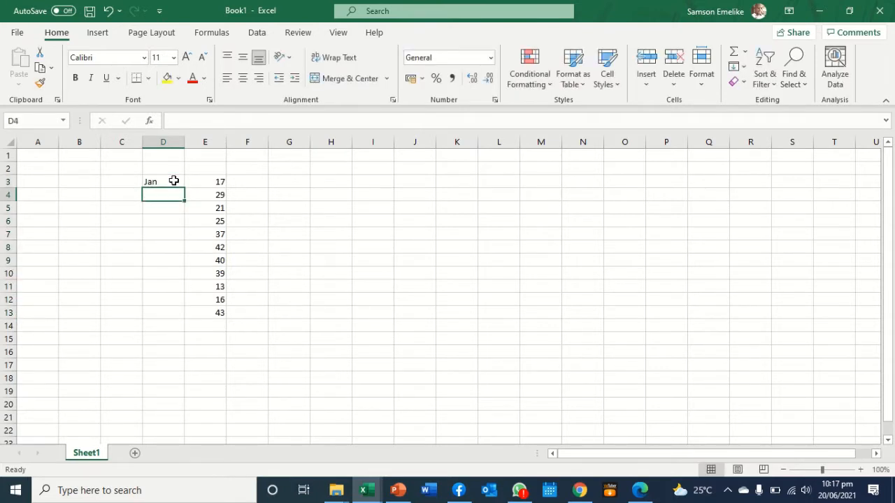
pyautogui.click(174, 180)
pyautogui.doubleClick(186, 188)
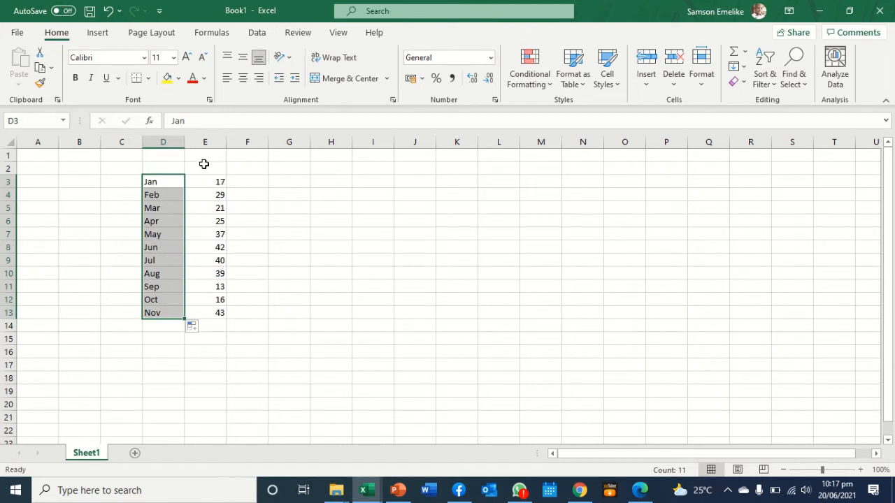
# Enter the headers "Vit A" in E2 and "Company" in D2.
pyautogui.click(204, 164)
pyautogui.write('Vi')
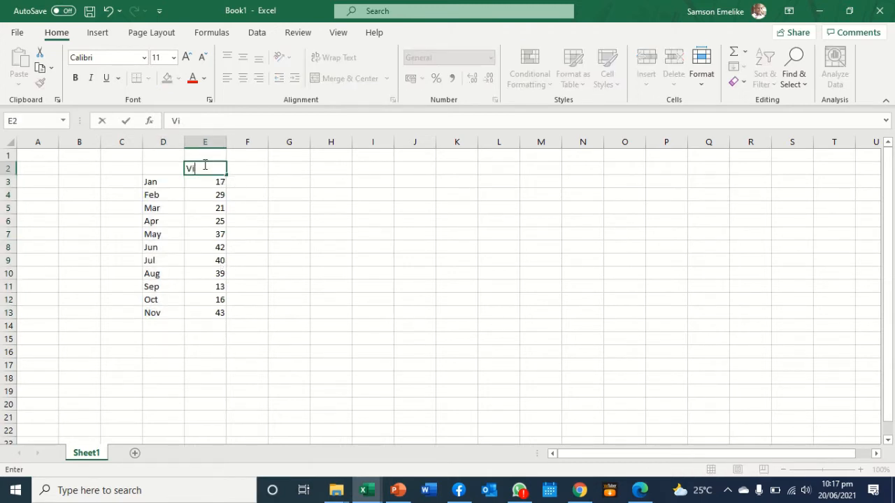
pyautogui.write('t A')
pyautogui.press('Left')
pyautogui.write('Com')
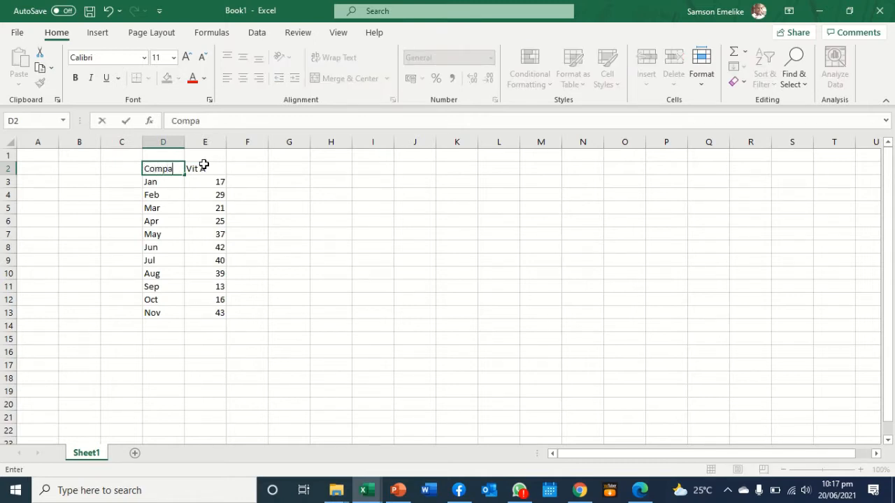
pyautogui.press('Return')
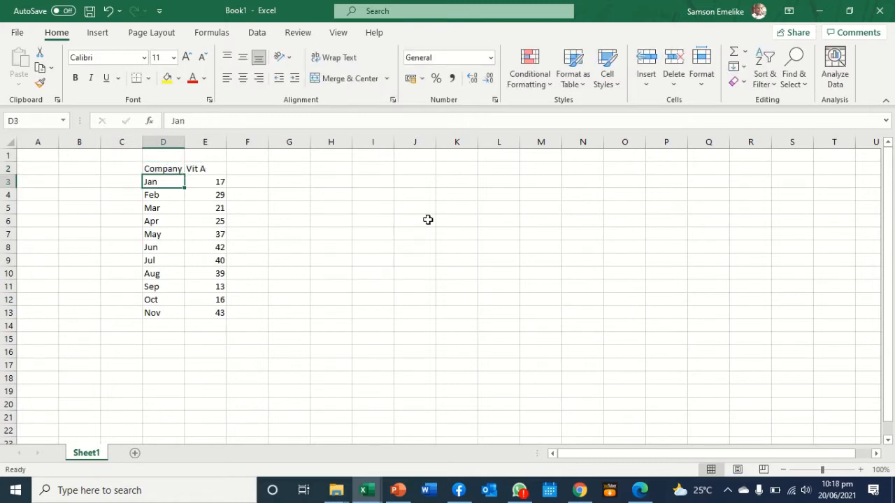
# Fill cell J2 with yellow and enter the label "Largest" in I2.
pyautogui.click(420, 172)
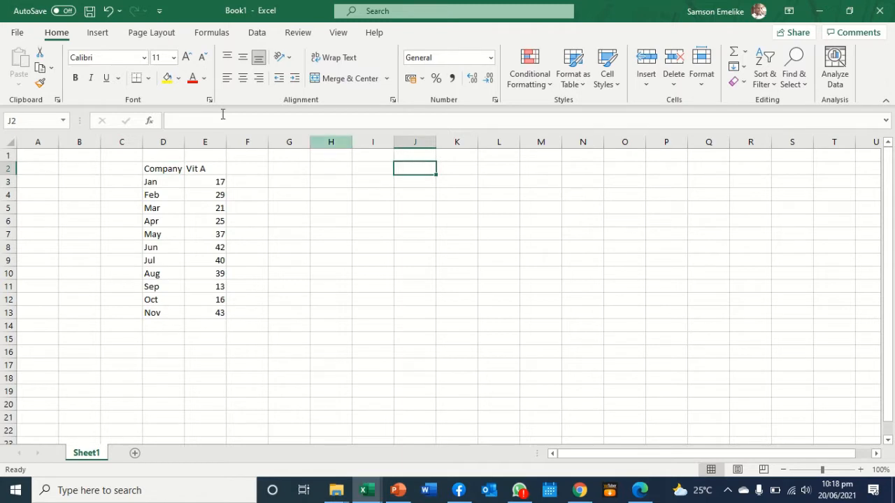
pyautogui.click(168, 79)
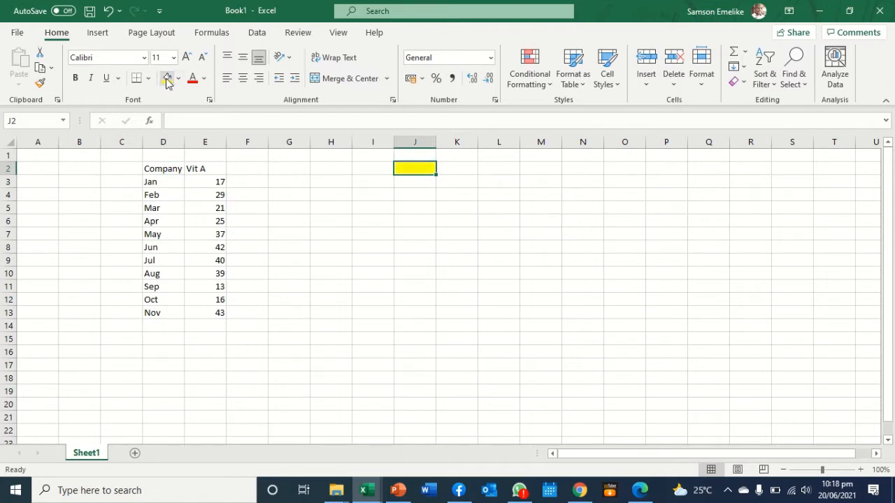
pyautogui.click(376, 169)
pyautogui.write('La')
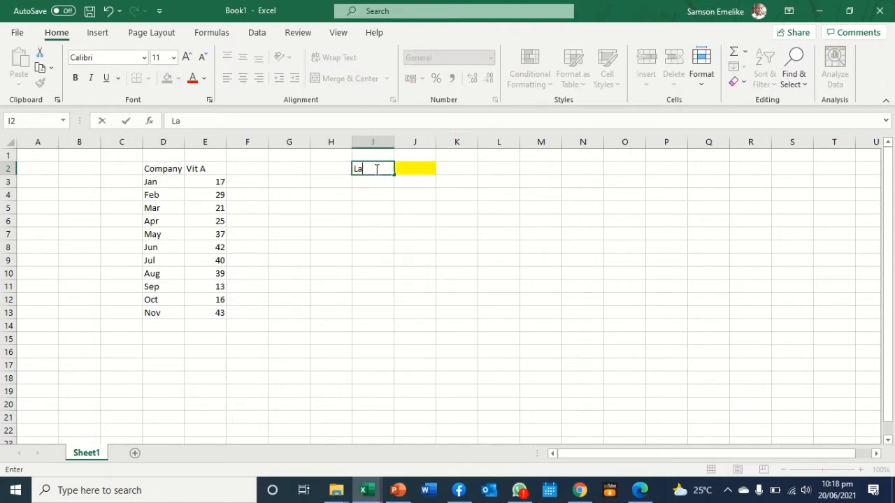
pyautogui.write('rgest')
pyautogui.press('Return')
# Enter the label "Lowest Price" in I6 and widen column I to fit it.
pyautogui.press('Return')
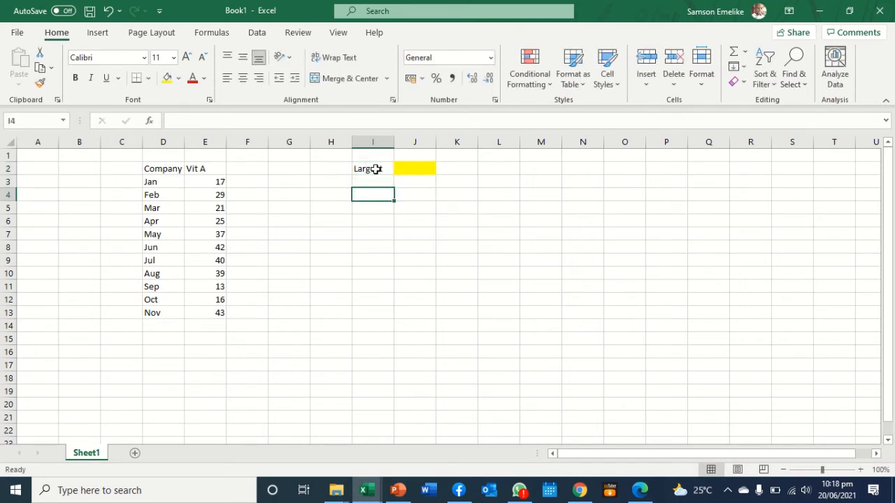
pyautogui.press('Return')
pyautogui.press('Return')
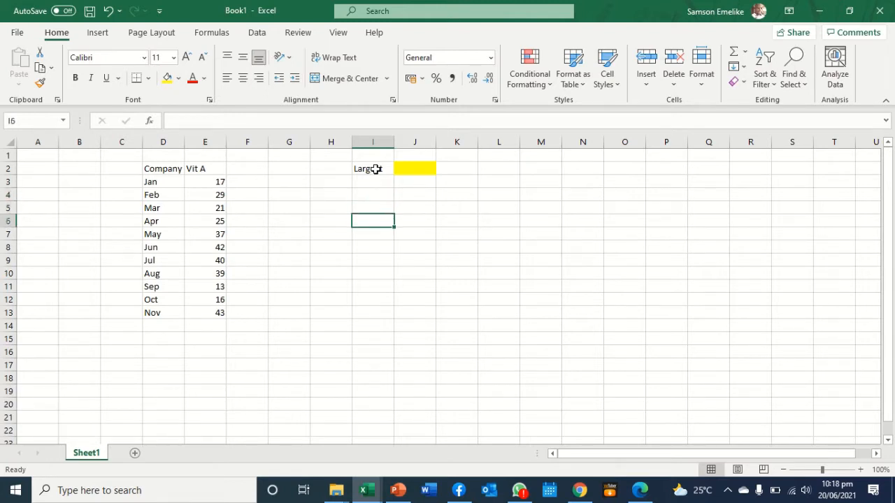
pyautogui.write('Lowest')
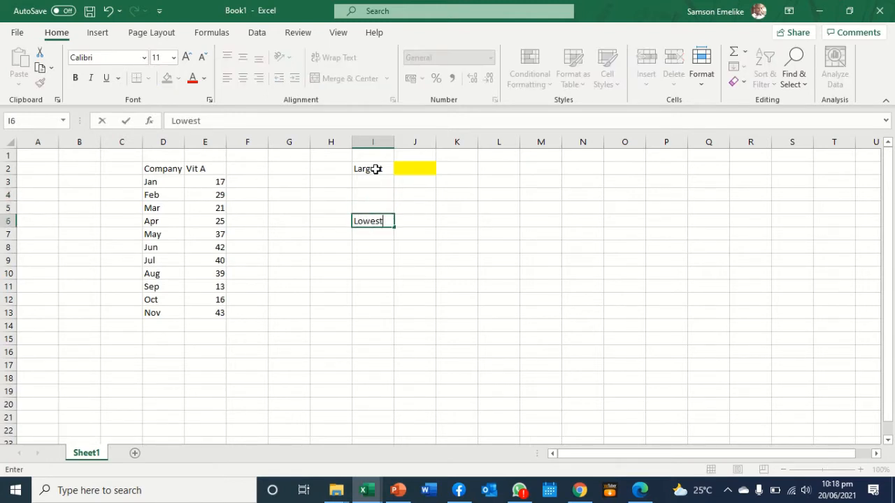
pyautogui.write(' Price')
pyautogui.press('Return')
pyautogui.moveTo(395, 144); pyautogui.dragTo(410, 144)
# Extend the label in I2 to read "Largest price".
pyautogui.click(394, 168)
pyautogui.doubleClick(395, 169)
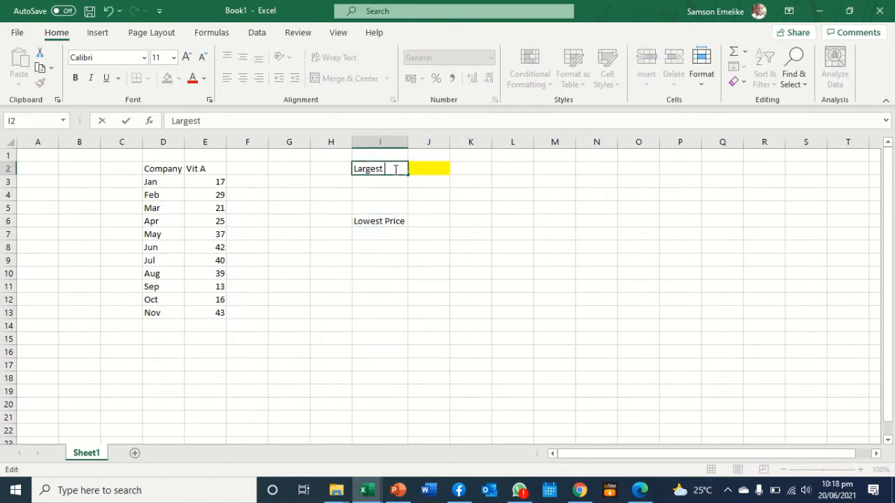
pyautogui.write('price')
pyautogui.press('Return')
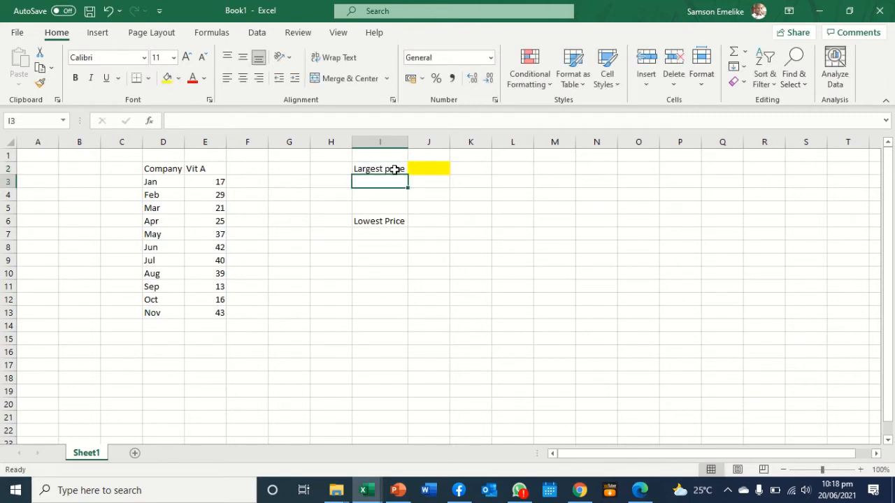
# Number cells H2:H6 from 1 to 5, extending the series from 1 and 2.
pyautogui.click(438, 168)
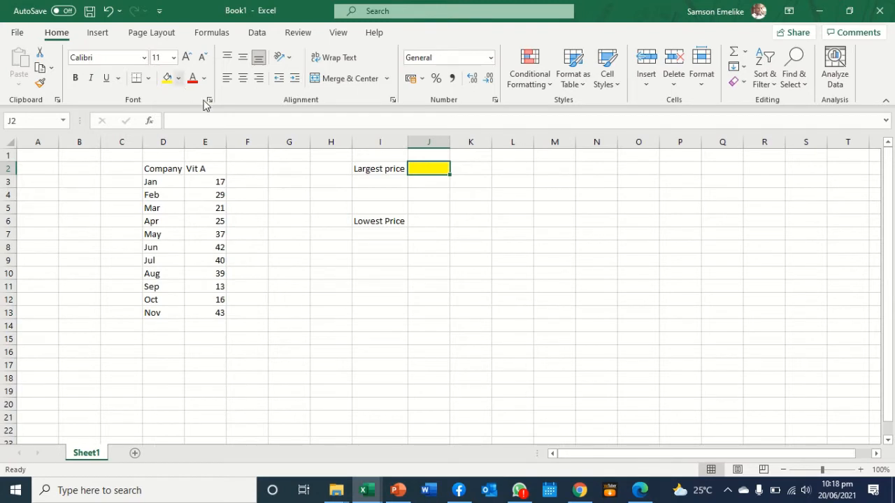
pyautogui.click(424, 186)
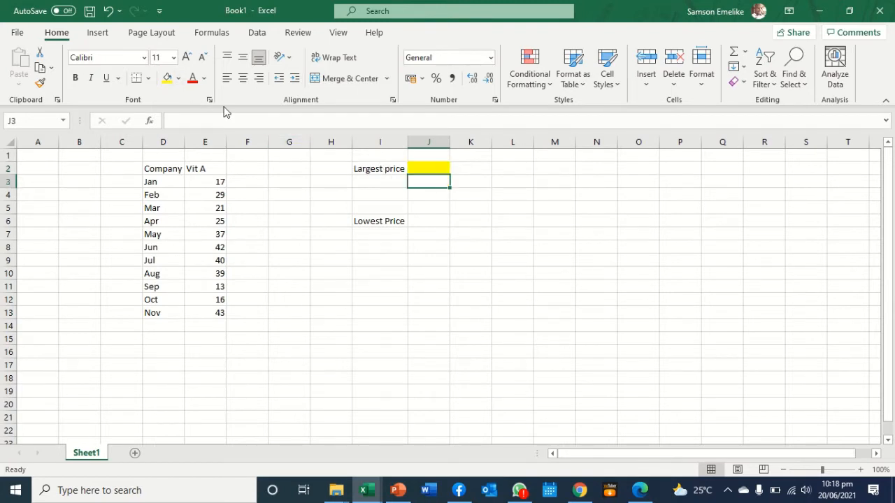
pyautogui.click(344, 170)
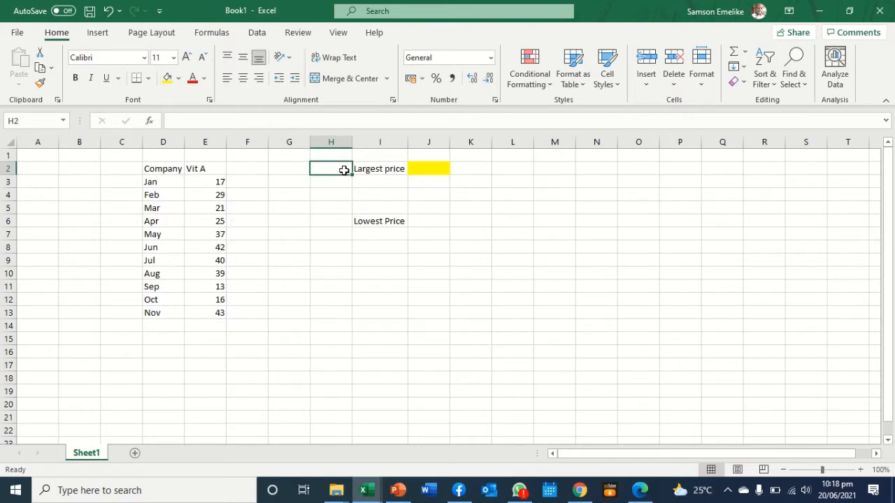
pyautogui.write('1')
pyautogui.press('Return')
pyautogui.write('2')
pyautogui.press('Return')
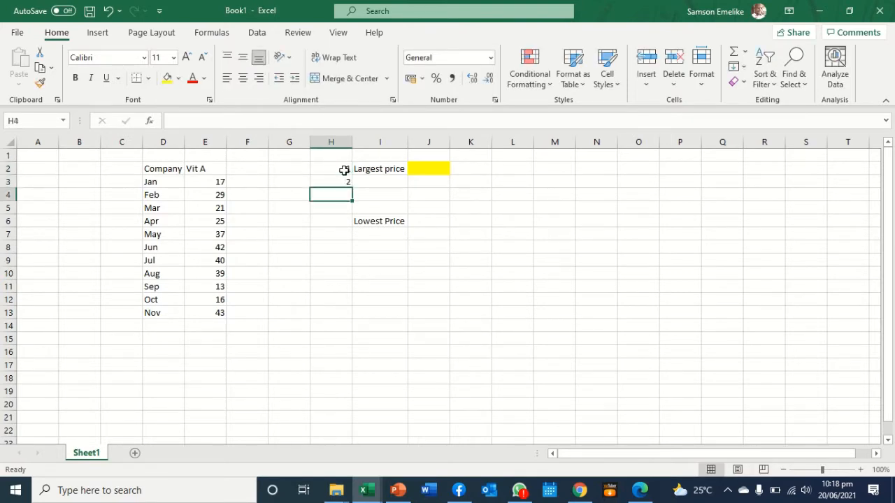
pyautogui.moveTo(344, 171); pyautogui.dragTo(370, 237)
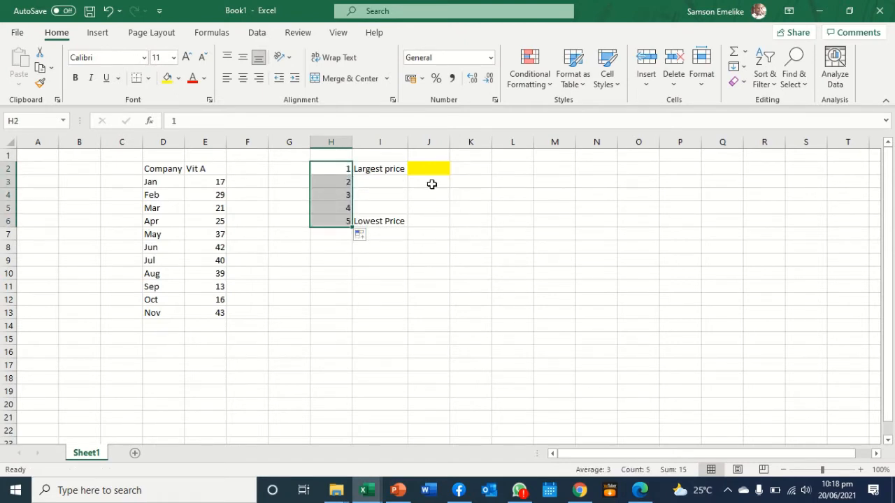
# Fill cell J3 with standard green and cell J4 with standard light blue.
pyautogui.click(432, 182)
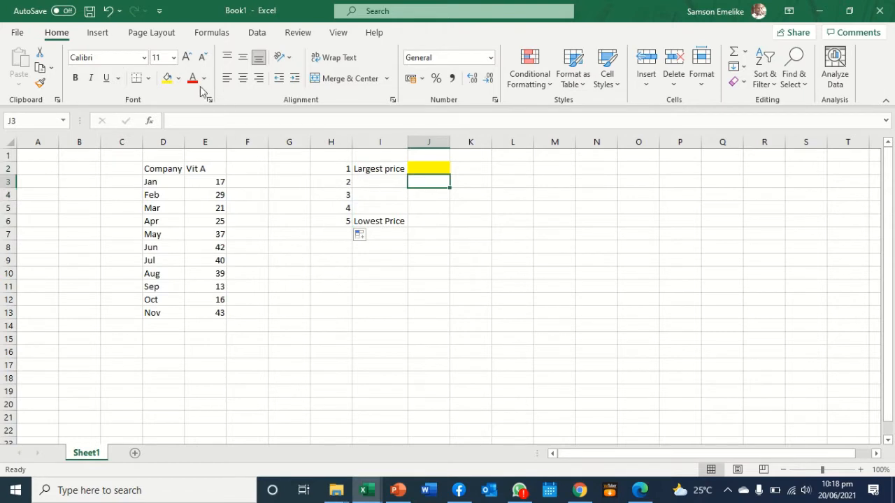
pyautogui.click(179, 79)
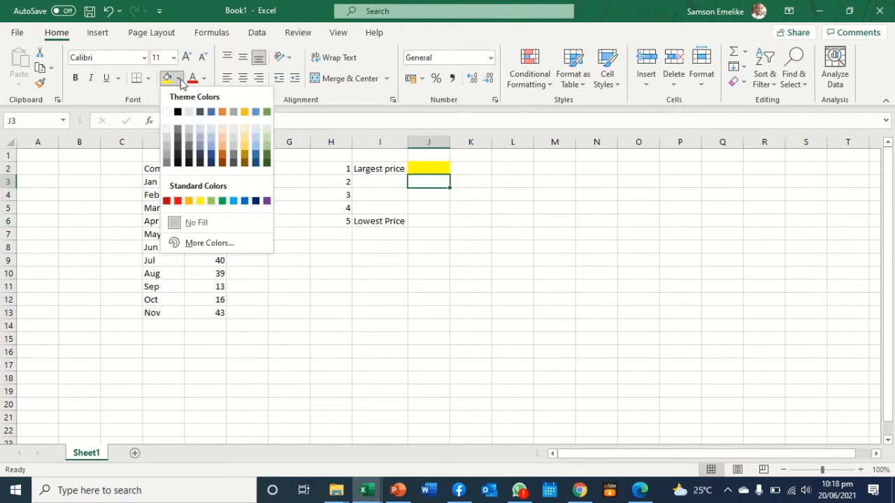
pyautogui.click(222, 201)
pyautogui.press('Down')
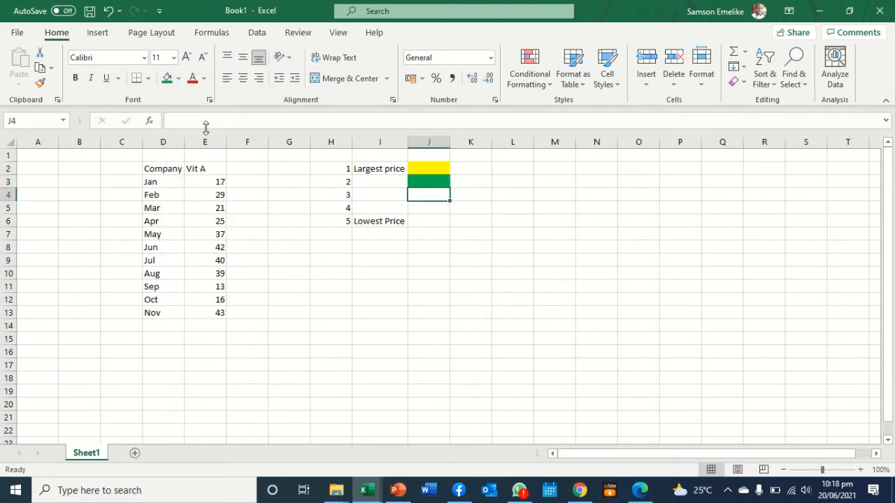
pyautogui.click(179, 78)
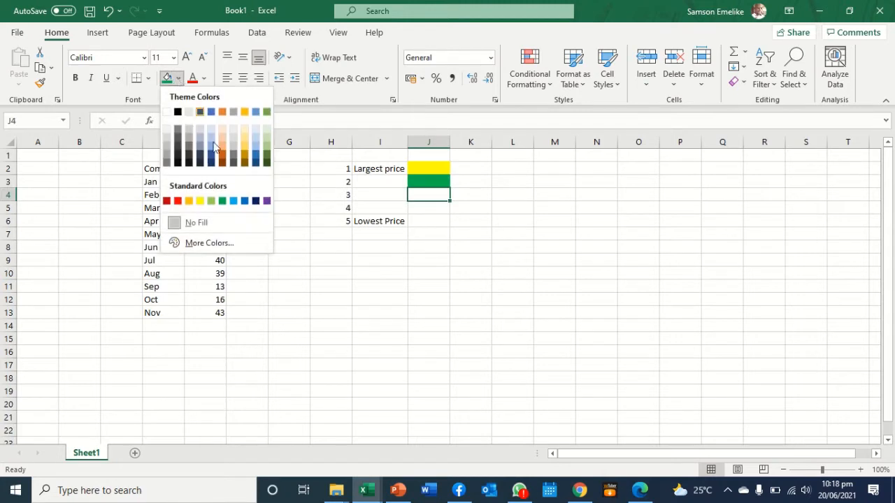
pyautogui.click(244, 201)
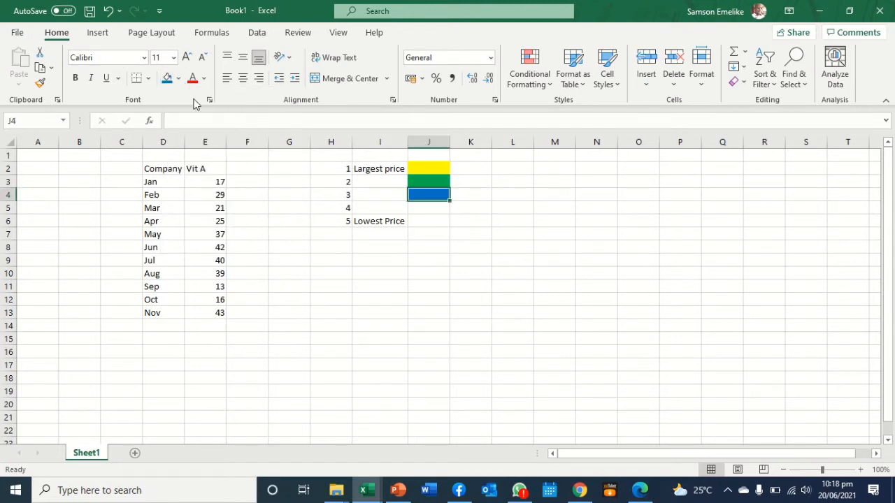
pyautogui.click(179, 78)
pyautogui.click(234, 201)
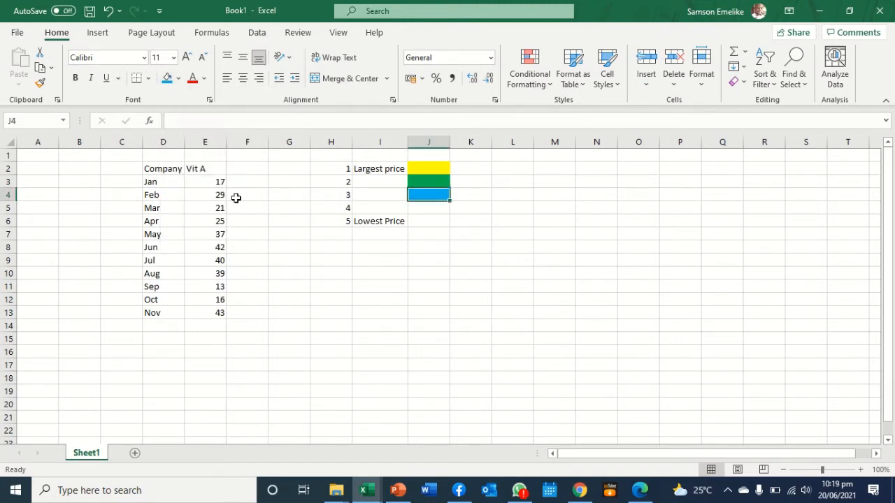
# Fill cell J5 with standard orange.
pyautogui.press('Down')
pyautogui.click(178, 79)
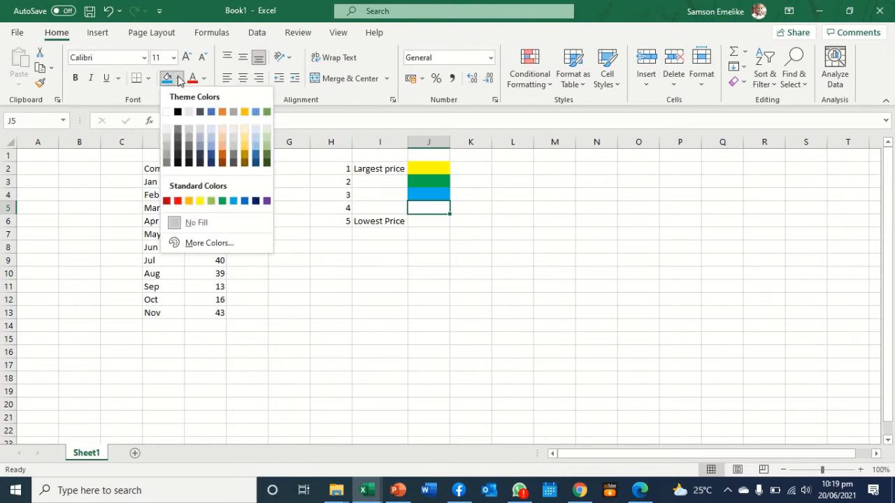
pyautogui.click(189, 200)
# Fill cell J6, beside the "Lowest Price" label, with standard red.
pyautogui.press('Down')
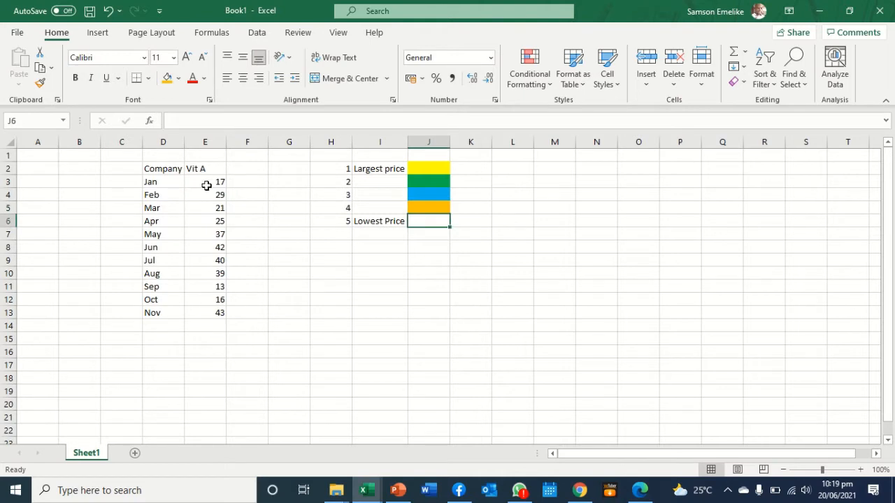
pyautogui.click(178, 78)
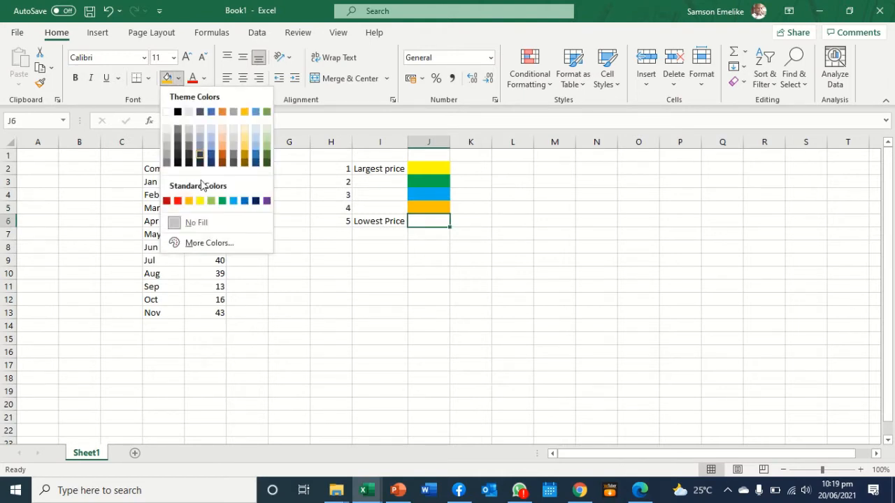
pyautogui.click(179, 200)
pyautogui.click(513, 239)
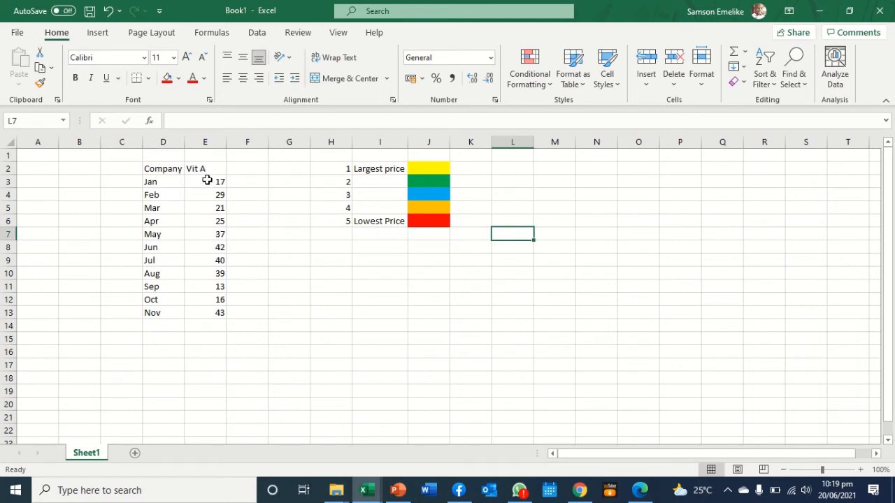
# Open the Conditional Formatting Rules Manager for the prices in E3:E13 and place it clear of the data and colour key.
pyautogui.moveTo(206, 182); pyautogui.dragTo(216, 307)
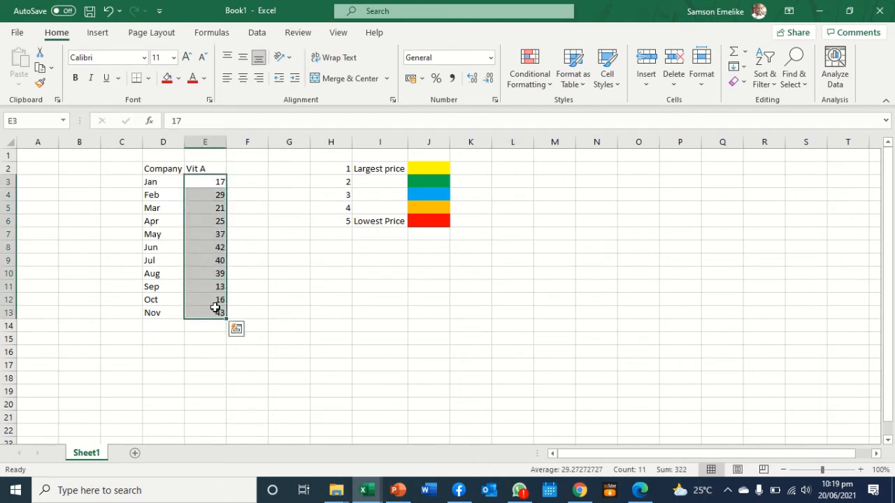
pyautogui.click(530, 83)
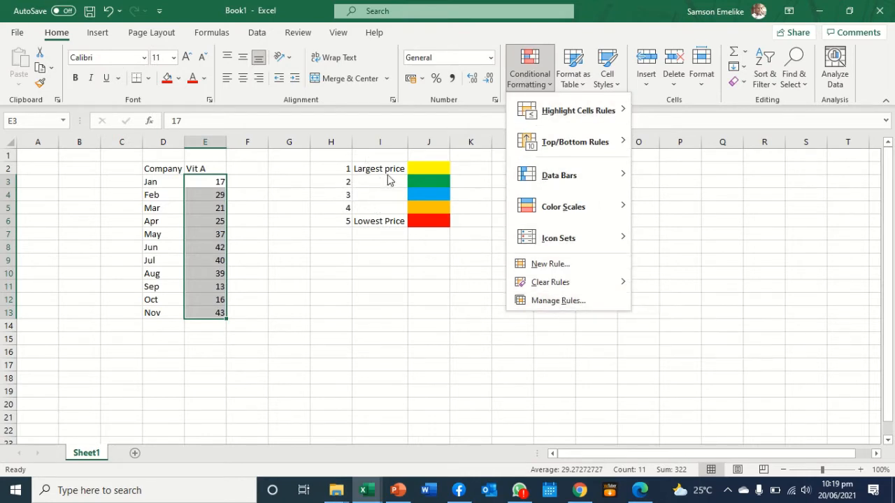
pyautogui.click(559, 301)
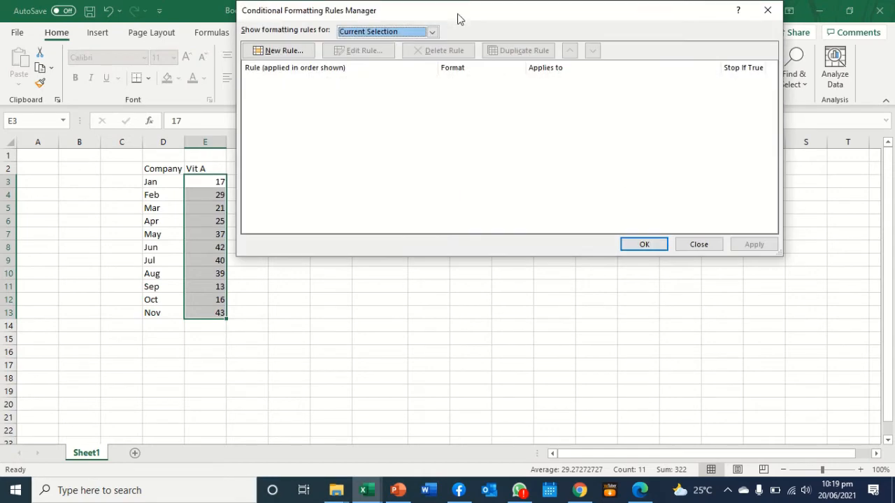
pyautogui.moveTo(457, 18); pyautogui.dragTo(607, 167)
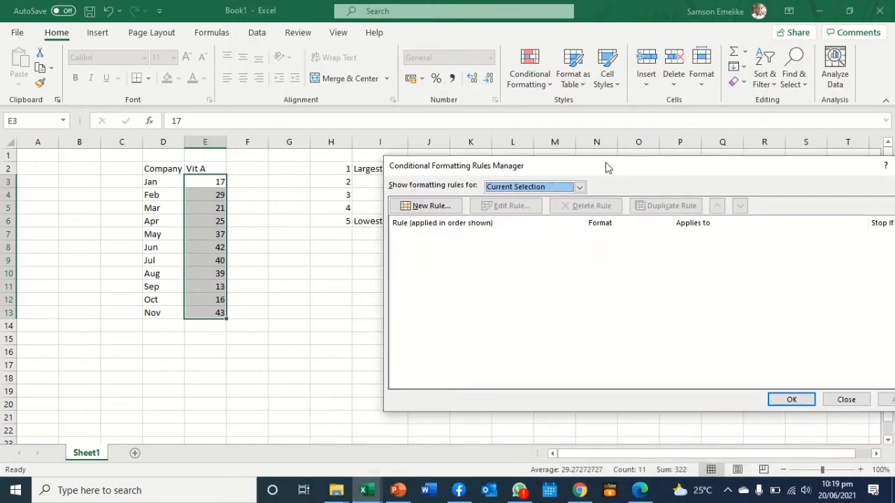
pyautogui.moveTo(707, 410); pyautogui.dragTo(701, 316)
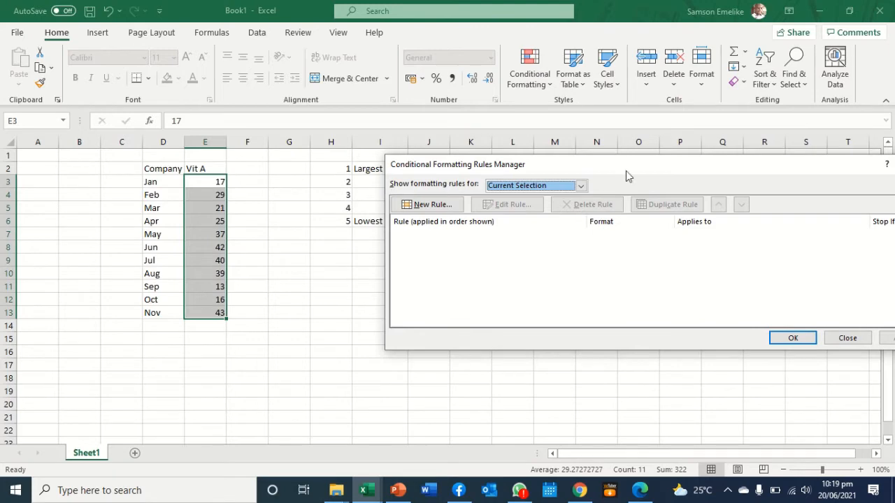
pyautogui.moveTo(626, 170); pyautogui.dragTo(518, 257)
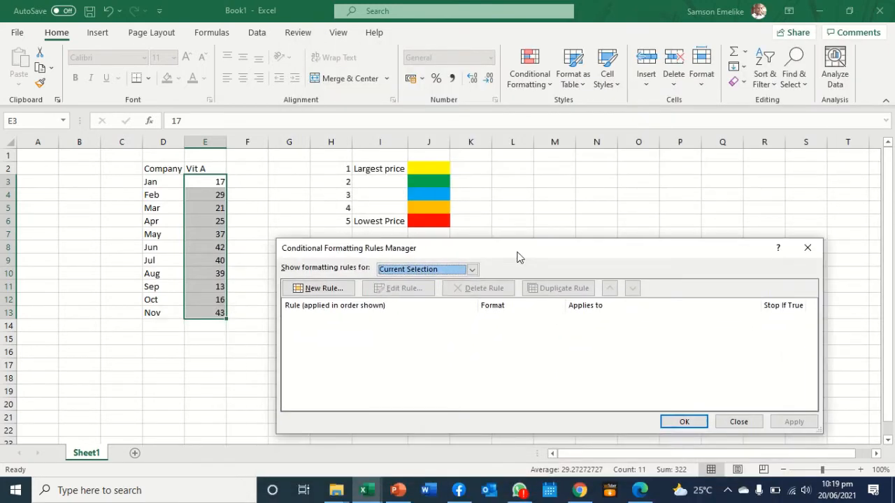
# Create a formula-based formatting rule for the largest price with the formula =$E3=large($E$3:$E$13,1).
pyautogui.click(313, 289)
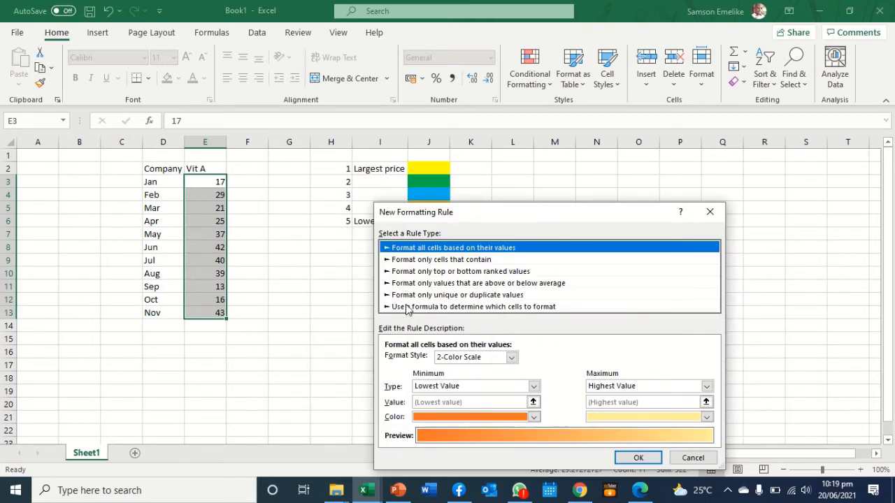
pyautogui.click(514, 308)
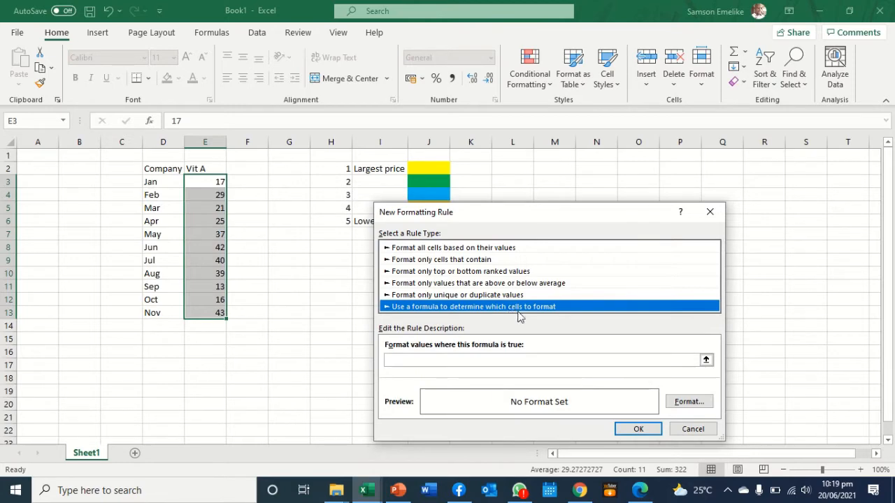
pyautogui.moveTo(586, 212); pyautogui.dragTo(705, 184)
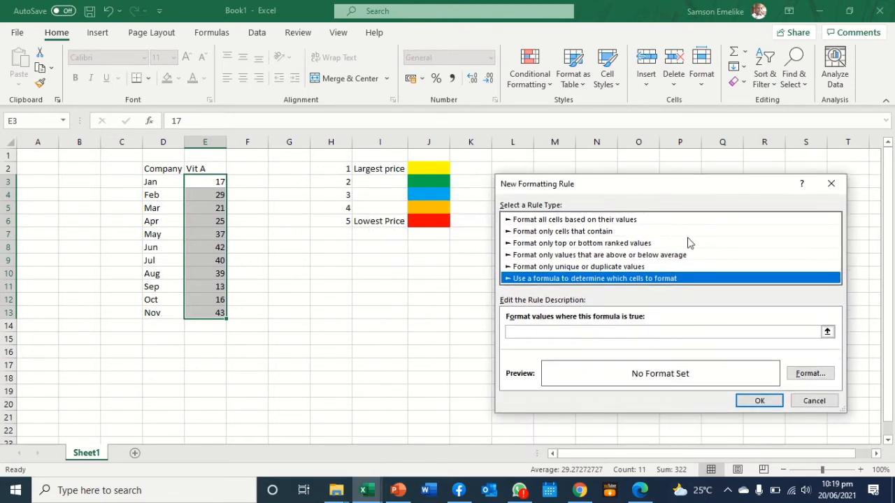
pyautogui.click(572, 333)
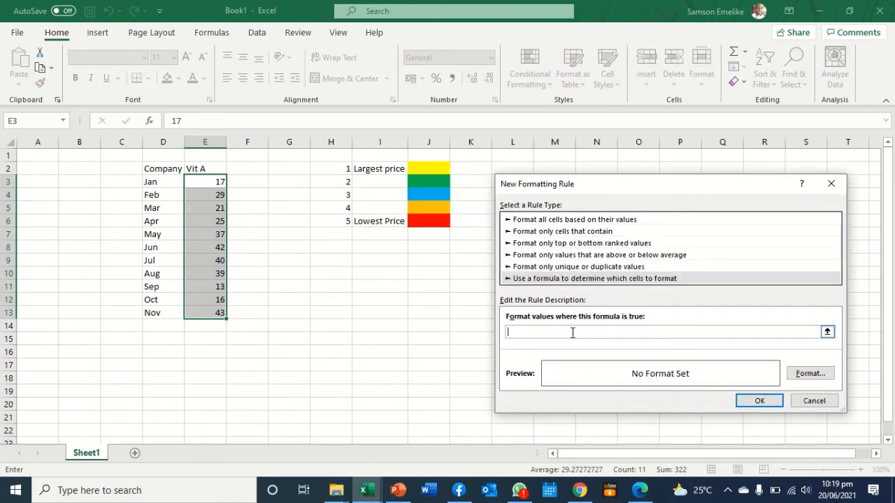
pyautogui.click(198, 181)
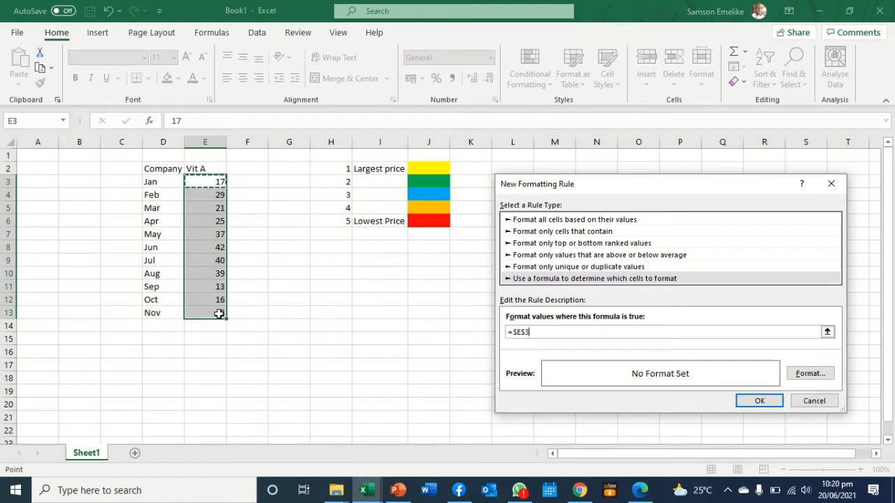
pyautogui.click(528, 331)
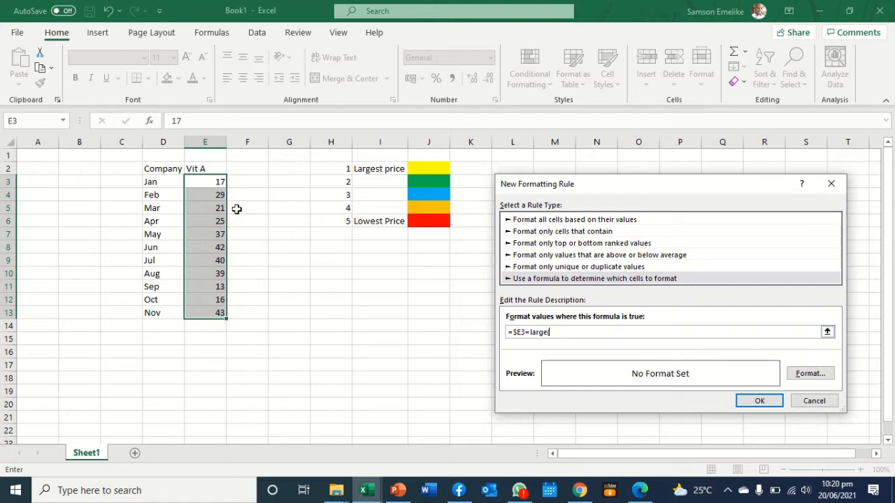
pyautogui.write('(')
pyautogui.moveTo(204, 181); pyautogui.dragTo(208, 313)
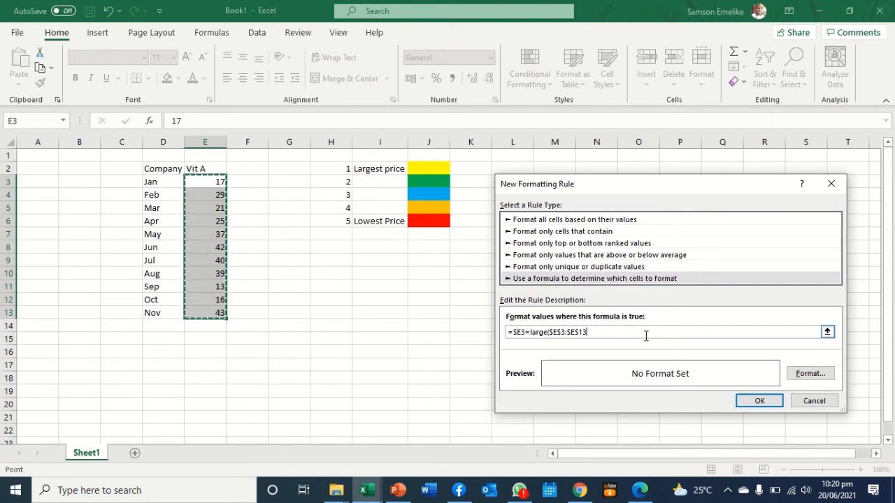
pyautogui.write(',1')
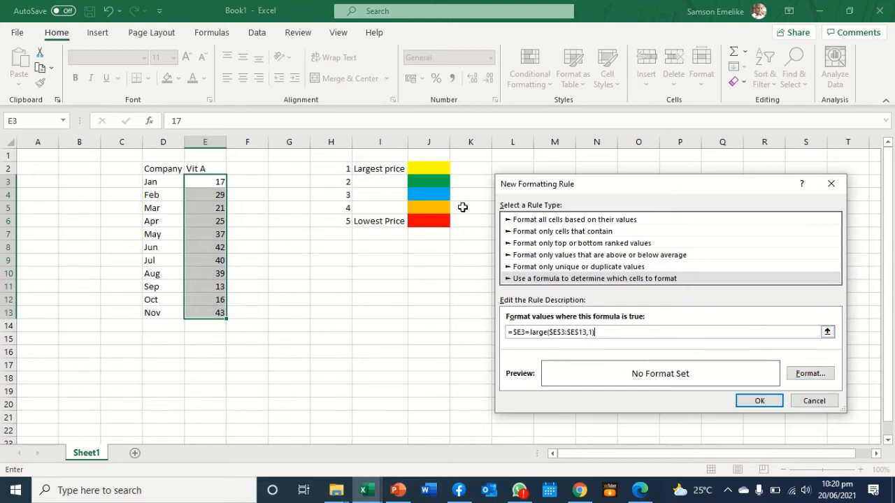
# Give the largest-price rule a standard yellow fill and apply it to the price range.
pyautogui.click(811, 374)
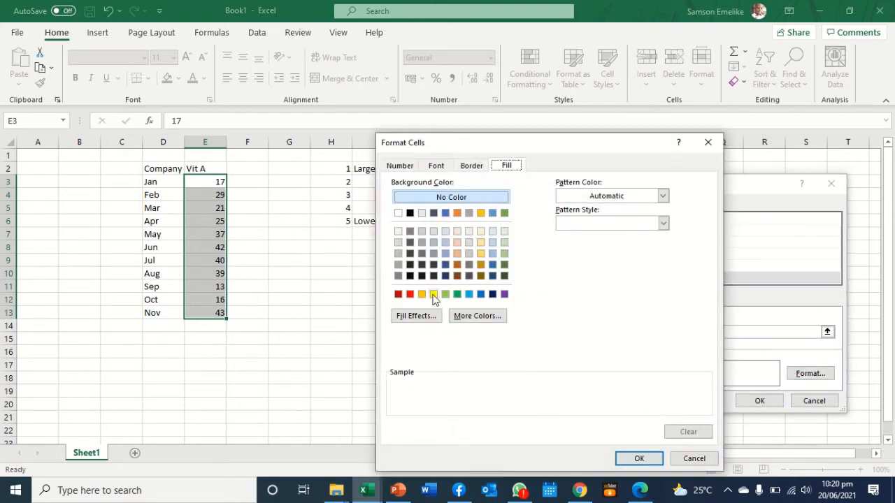
pyautogui.click(433, 294)
pyautogui.click(639, 458)
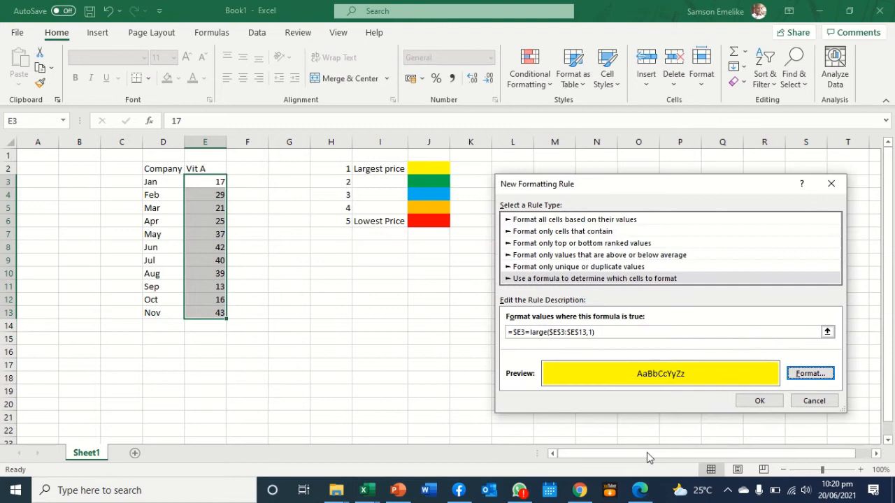
pyautogui.click(759, 402)
pyautogui.click(797, 424)
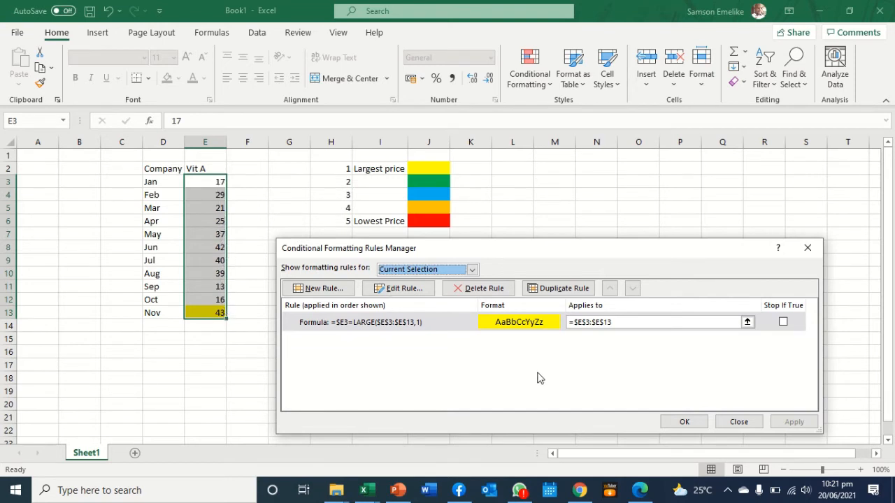
# Add a second formula-based formatting rule for the second-largest price with the formula =$E3=large($E$3:$E$13,2).
pyautogui.click(323, 289)
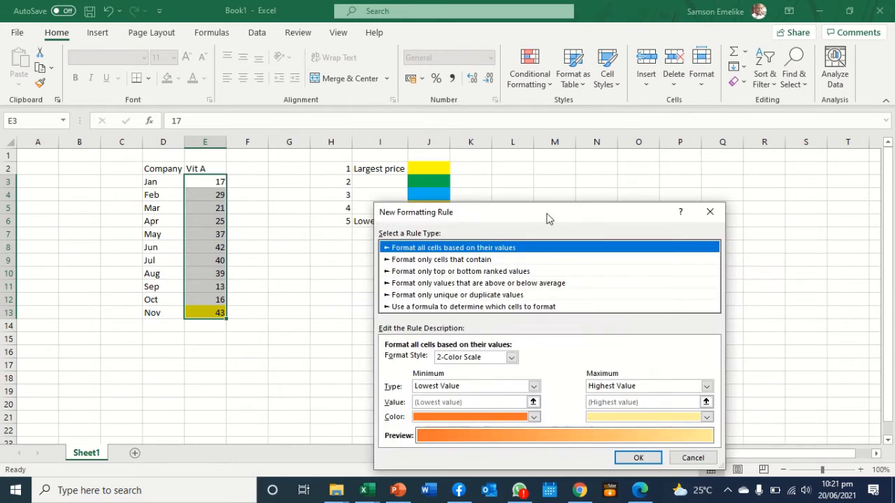
pyautogui.moveTo(556, 210); pyautogui.dragTo(685, 174)
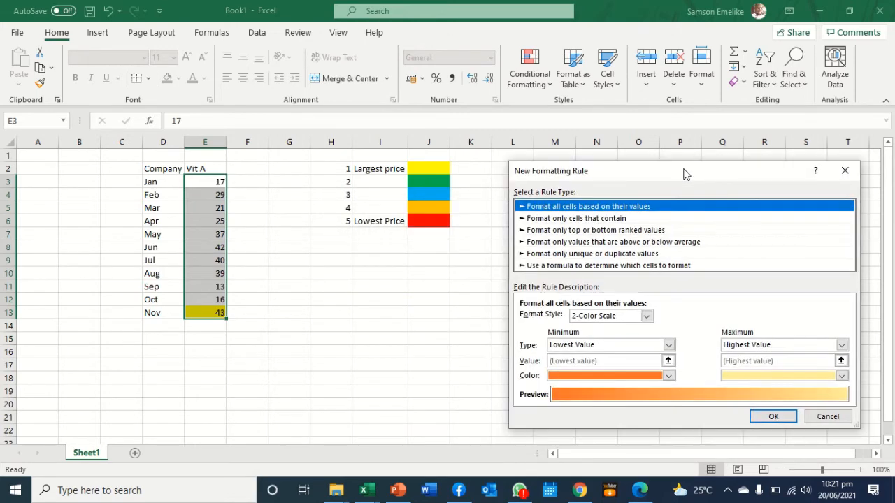
pyautogui.click(600, 266)
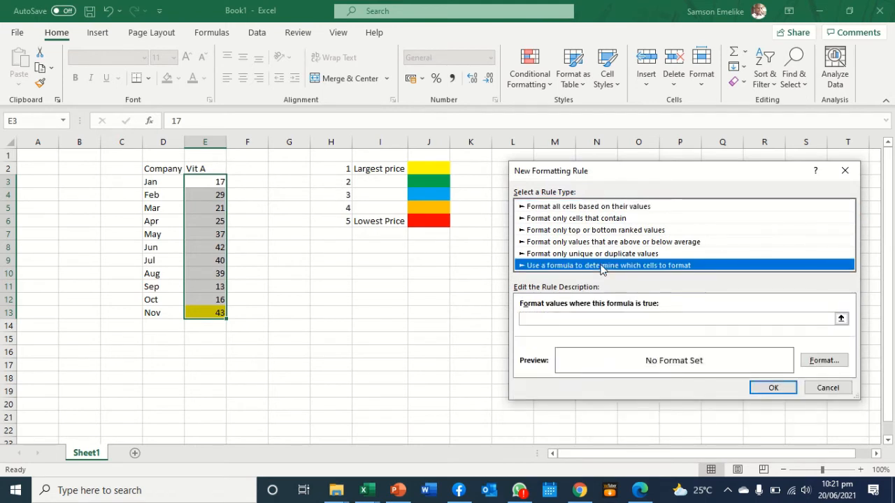
pyautogui.click(566, 319)
pyautogui.click(205, 179)
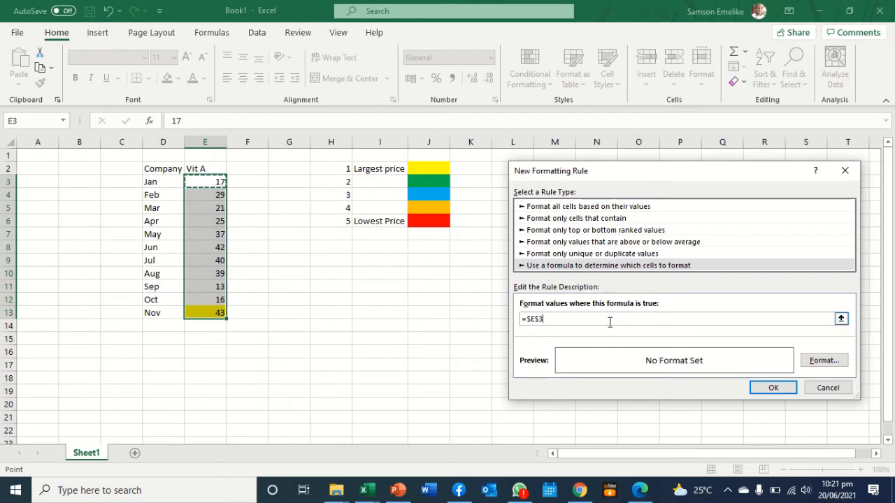
pyautogui.click(540, 320)
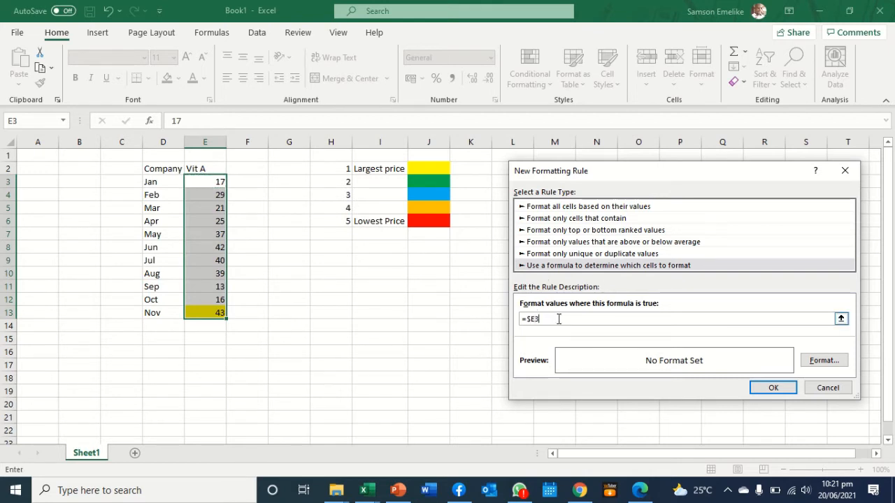
pyautogui.write('=large(')
pyautogui.moveTo(213, 181); pyautogui.dragTo(211, 314)
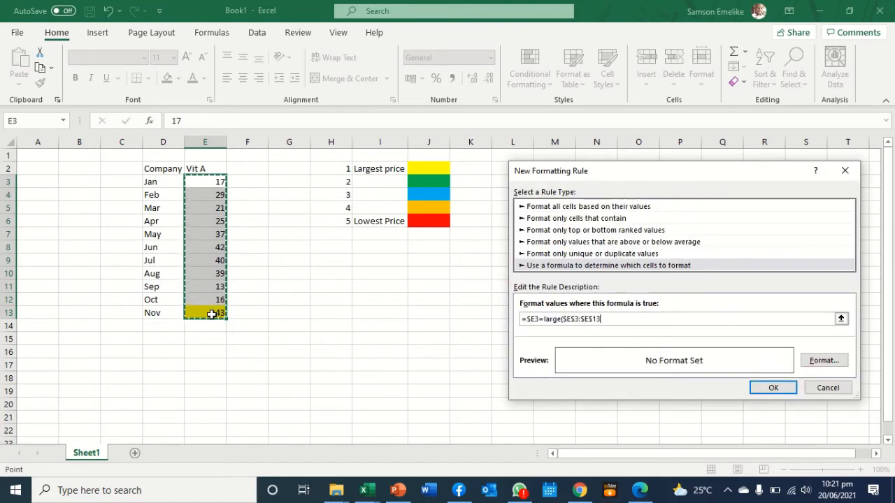
pyautogui.write(',2')
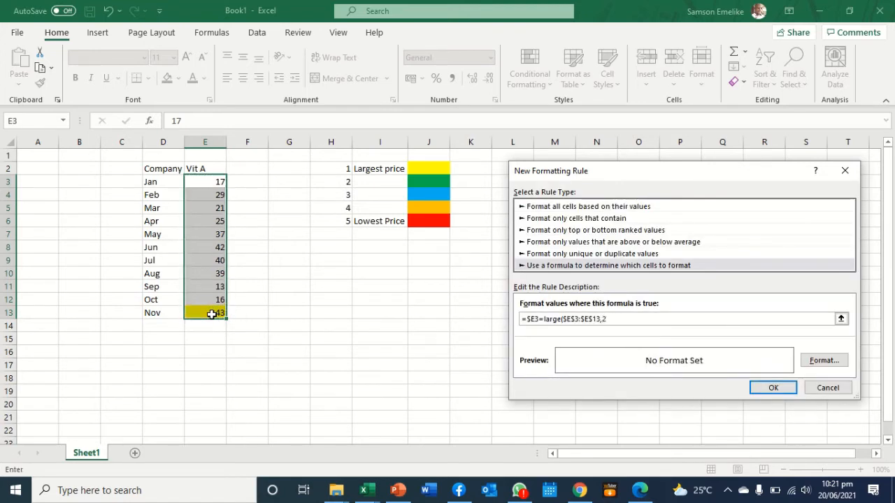
pyautogui.write(')')
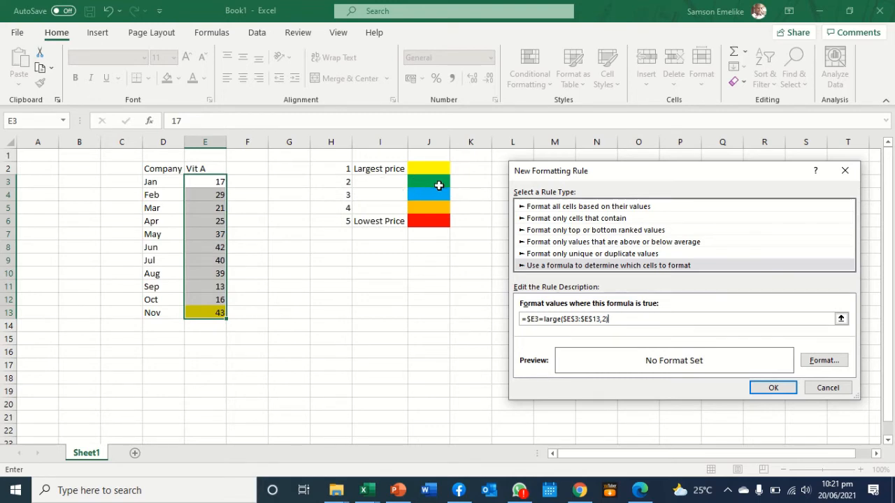
# Give the second-largest-price rule a standard green fill and apply it to the price range.
pyautogui.click(824, 361)
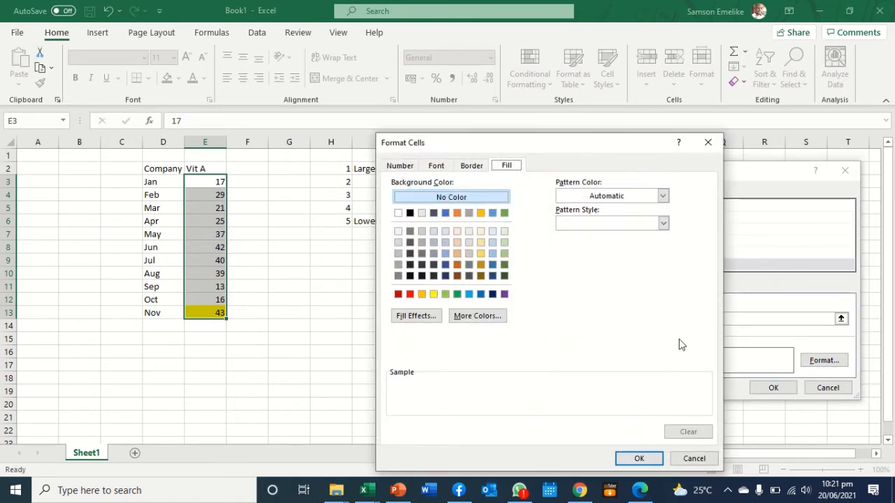
pyautogui.click(457, 295)
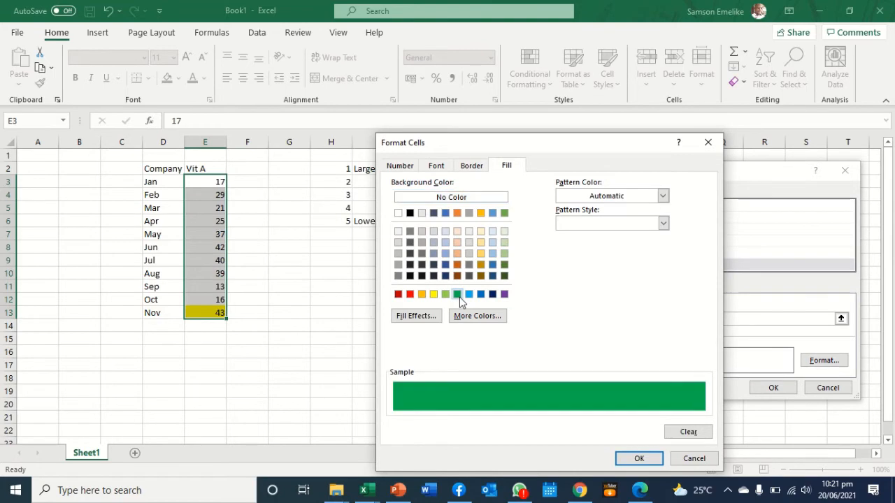
pyautogui.click(638, 458)
pyautogui.click(773, 389)
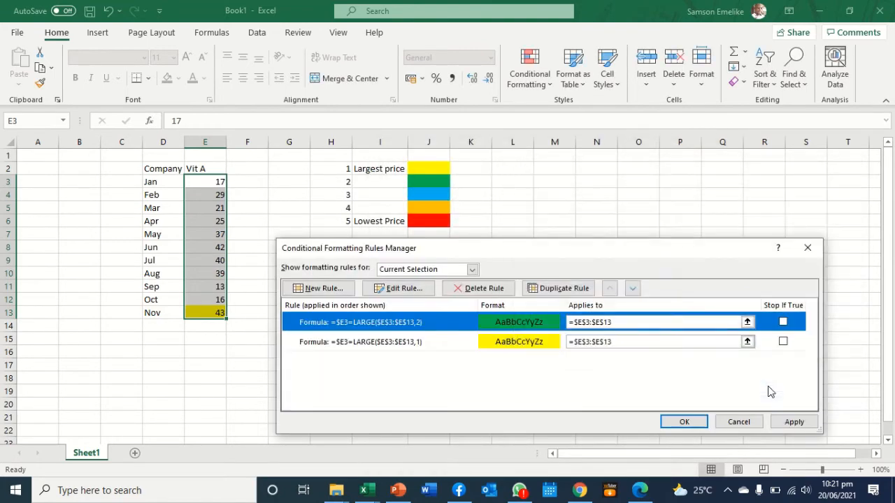
pyautogui.click(793, 421)
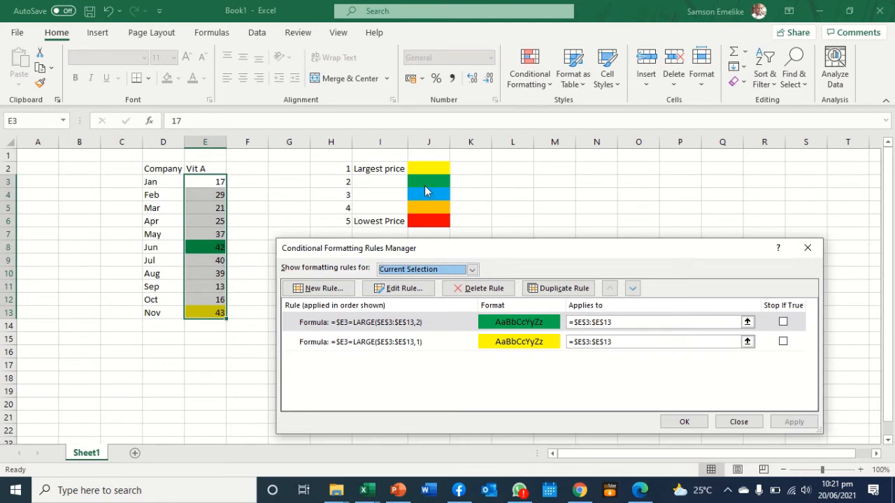
# Add a third formula-based formatting rule for the third-largest price with the formula =$E3=large($E$3:$E$13,3).
pyautogui.click(318, 289)
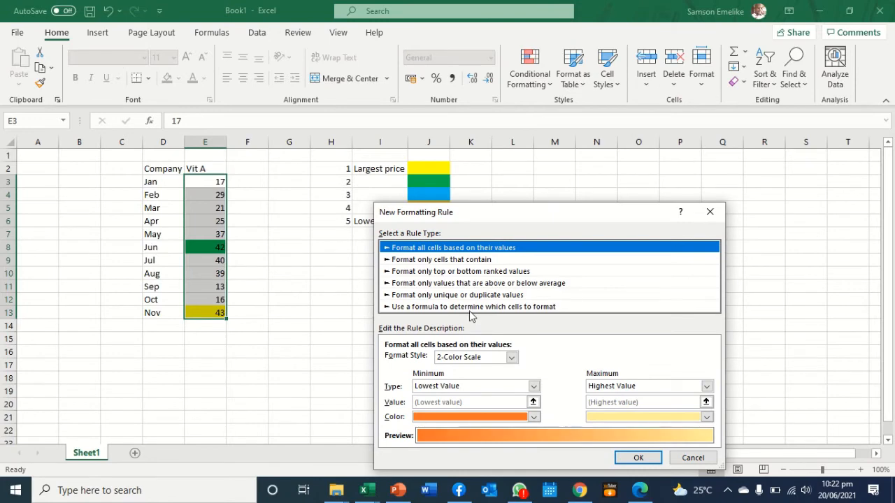
pyautogui.click(482, 308)
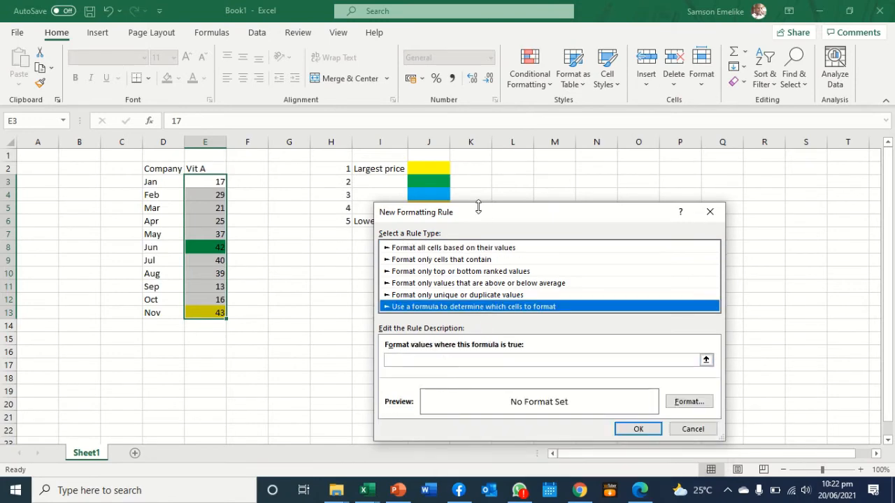
pyautogui.moveTo(478, 206); pyautogui.dragTo(636, 197)
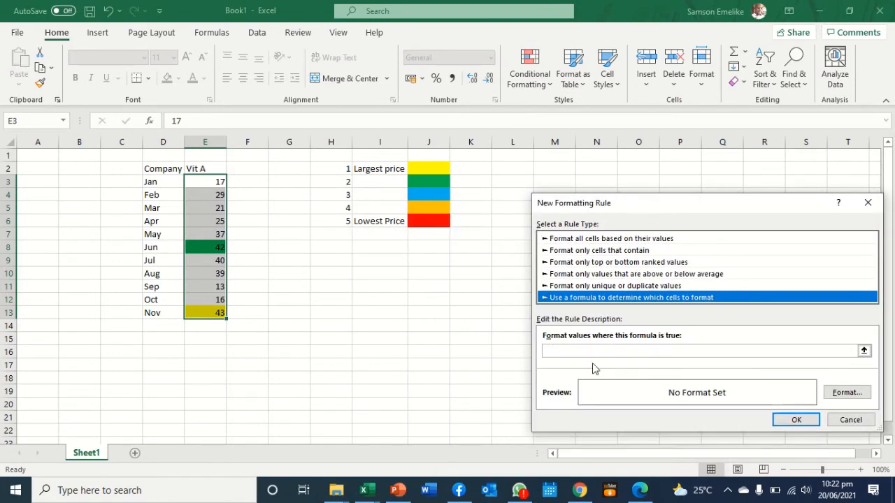
pyautogui.click(558, 352)
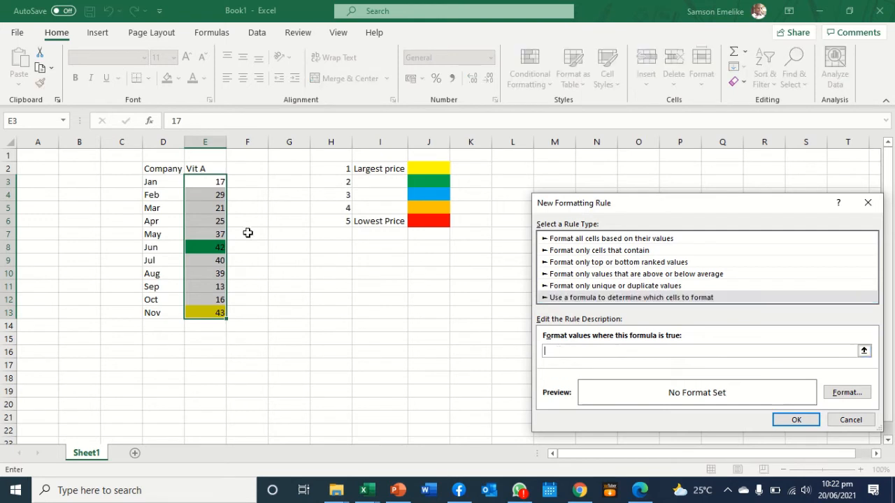
pyautogui.click(210, 181)
pyautogui.click(563, 350)
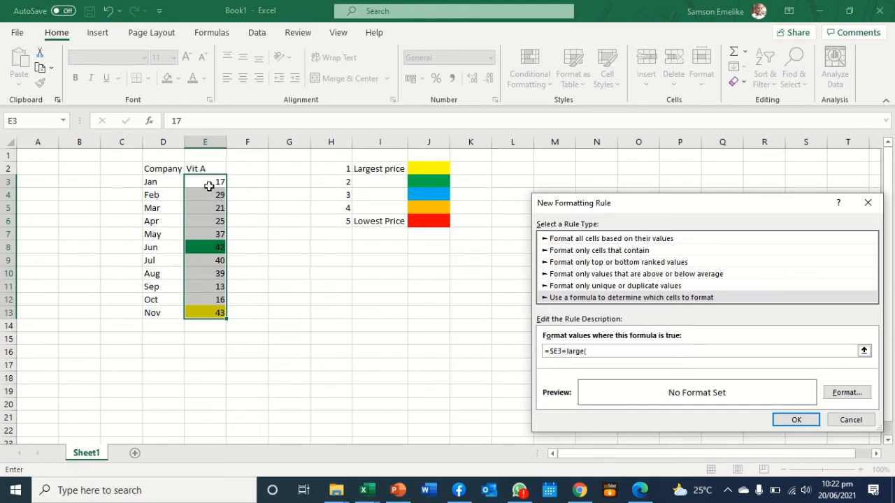
pyautogui.moveTo(209, 180); pyautogui.dragTo(207, 308)
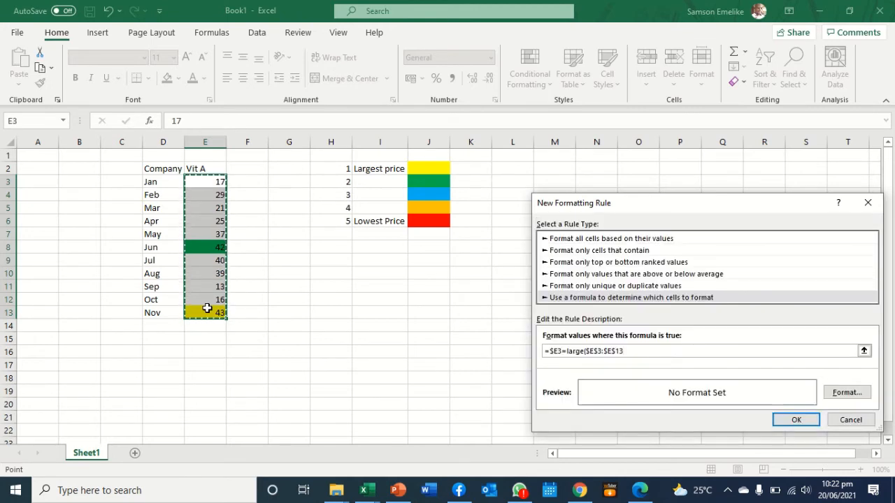
pyautogui.write(',3')
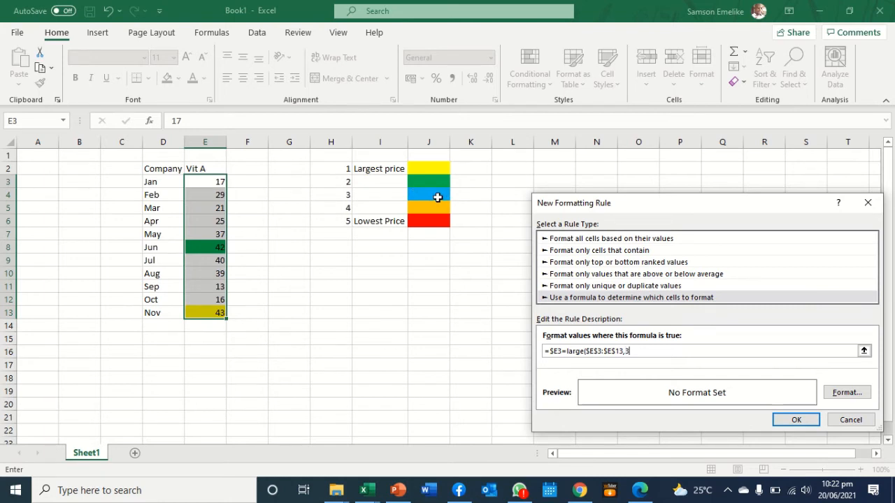
# Give the third-largest-price rule a standard light blue fill and apply it to the price range.
pyautogui.click(847, 392)
pyautogui.click(469, 294)
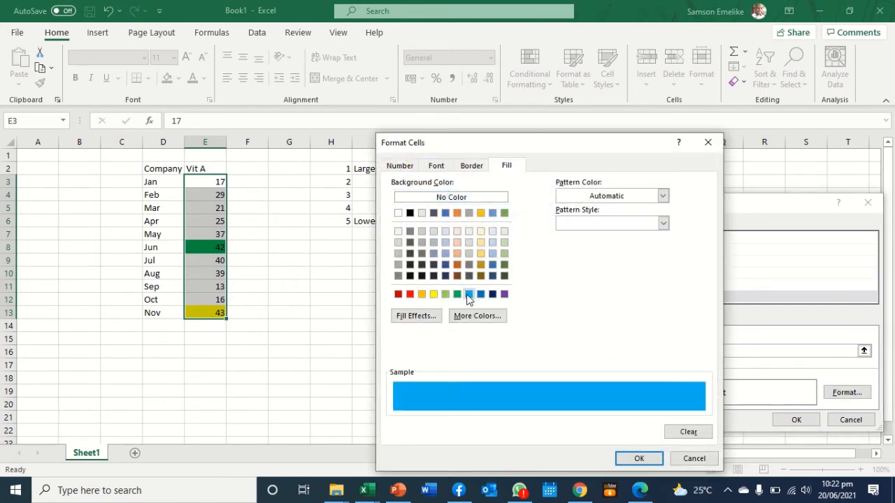
pyautogui.click(639, 458)
pyautogui.click(795, 419)
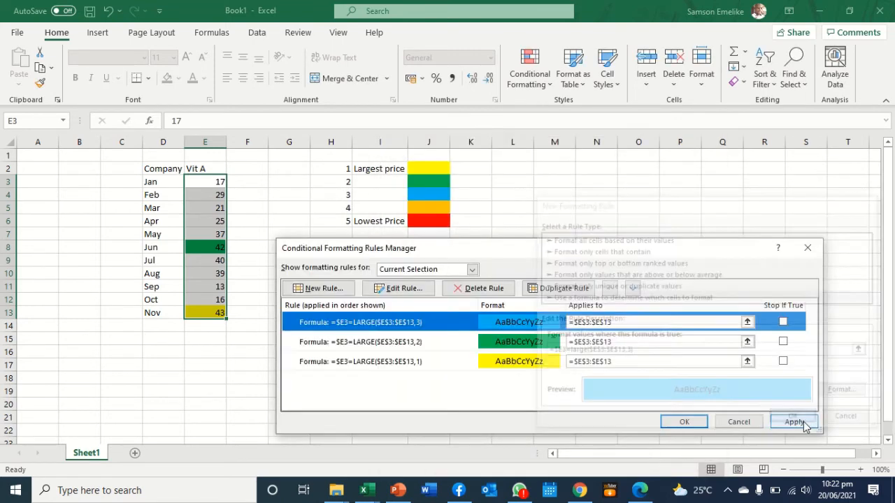
pyautogui.click(792, 422)
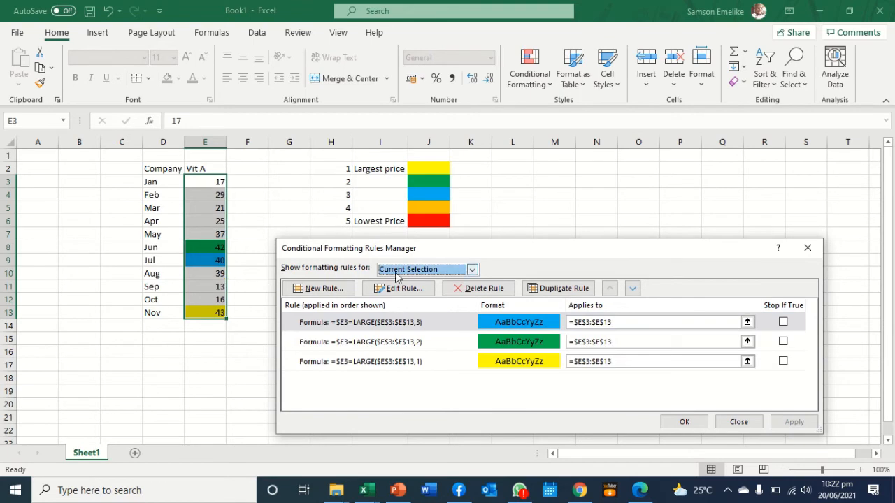
# Add a fourth formula-based formatting rule for the fourth-largest price with the formula =$E3=large($E$3:$E$13,4).
pyautogui.click(321, 288)
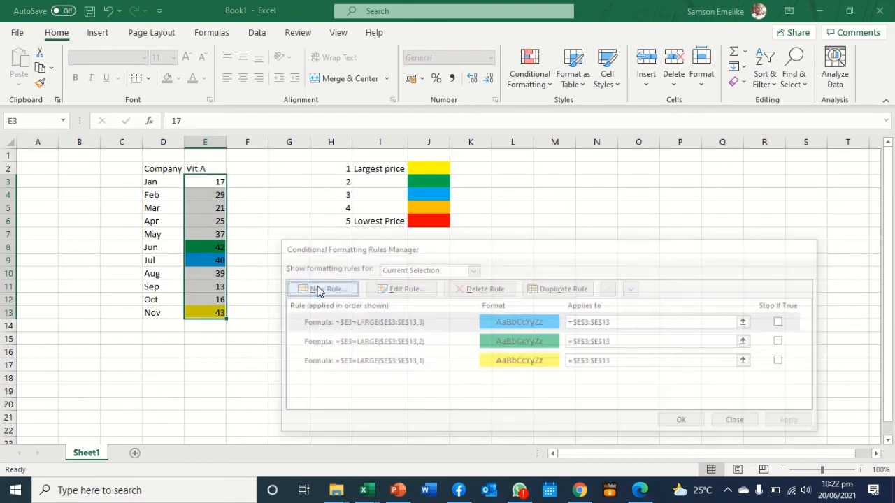
pyautogui.click(470, 307)
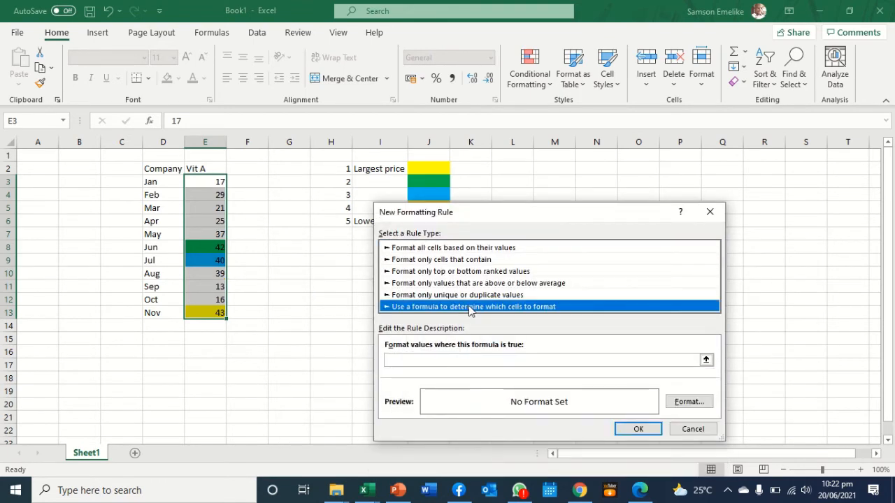
pyautogui.moveTo(522, 214); pyautogui.dragTo(639, 201)
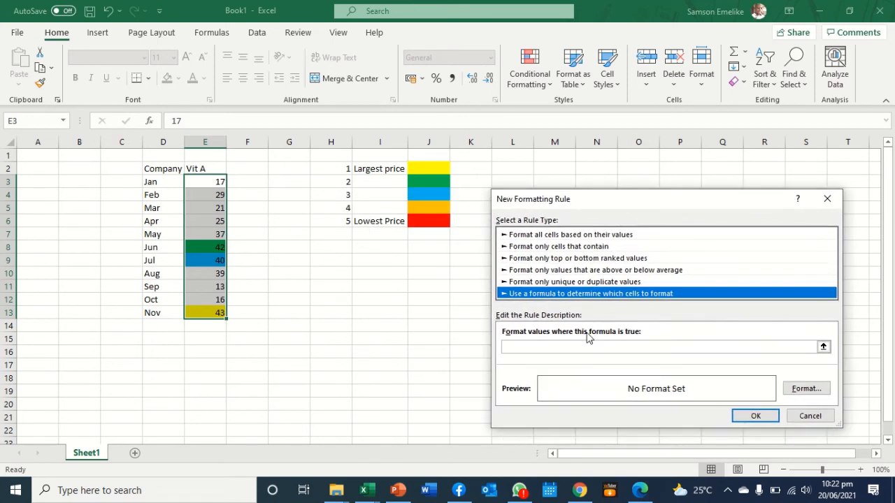
pyautogui.click(542, 346)
pyautogui.click(211, 181)
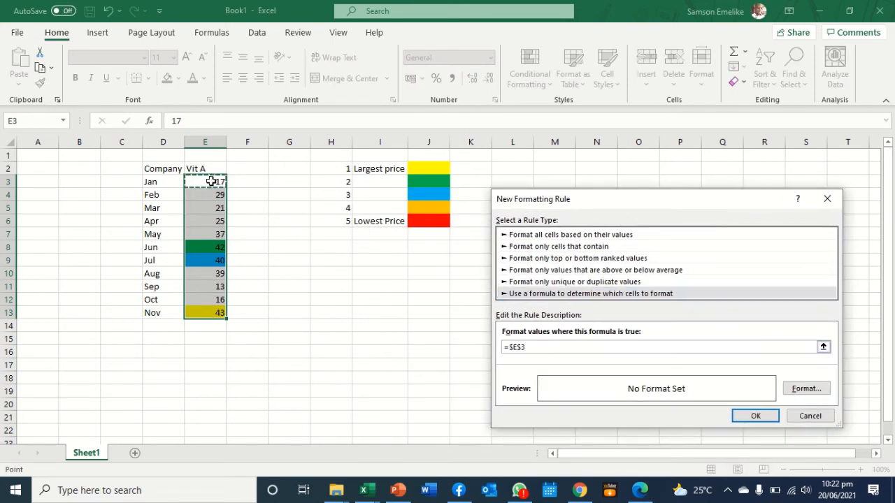
pyautogui.click(519, 347)
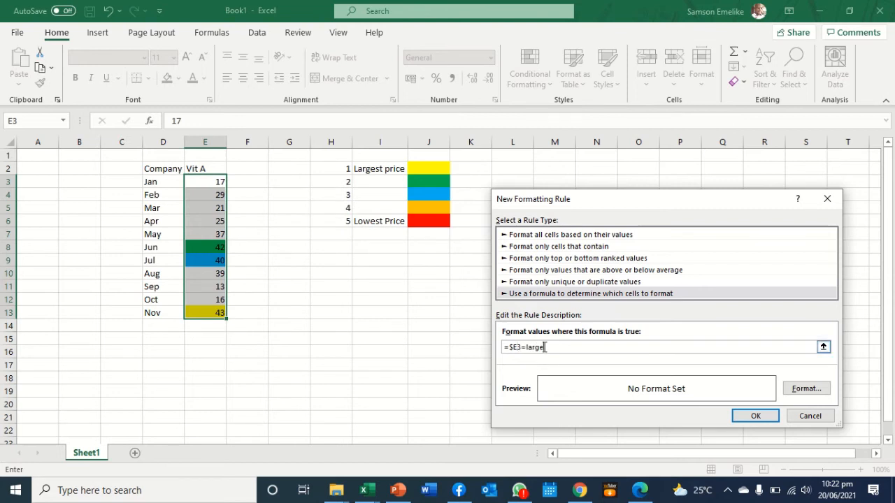
pyautogui.write('=large(')
pyautogui.moveTo(214, 183); pyautogui.dragTo(210, 310)
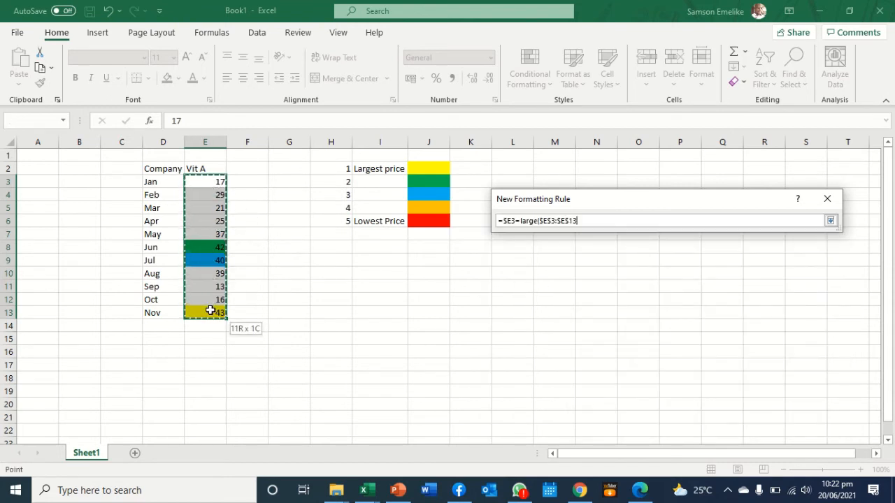
pyautogui.write(',4')
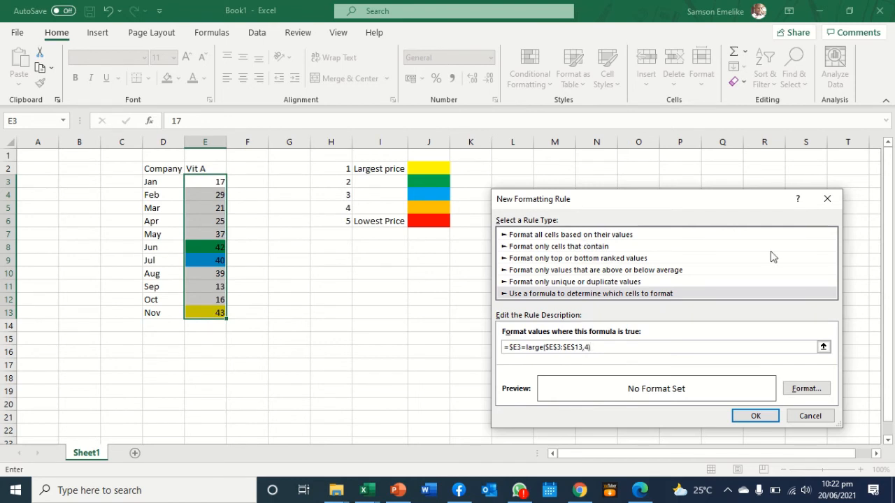
# Give the fourth-largest-price rule a standard orange fill and apply it to the price range.
pyautogui.click(806, 389)
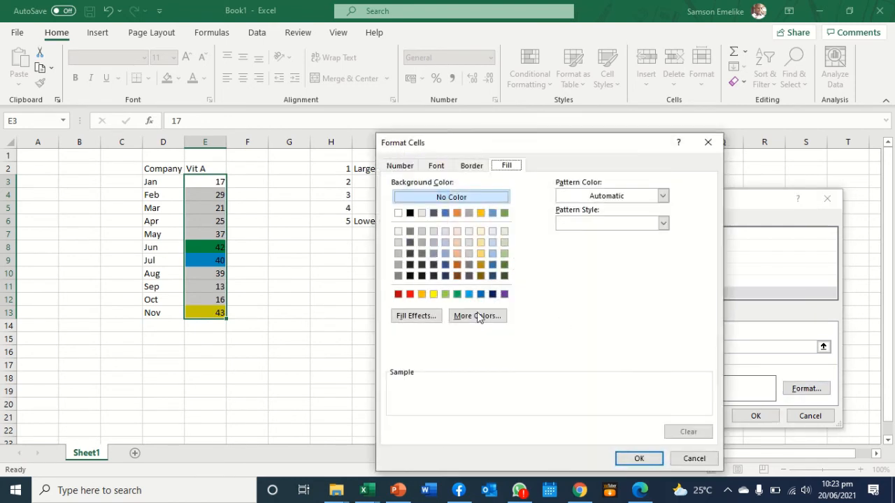
pyautogui.click(422, 294)
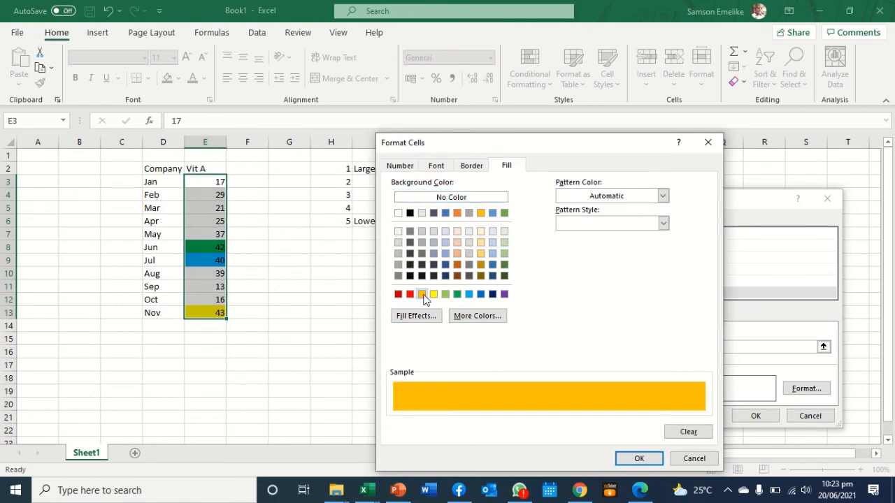
pyautogui.click(638, 459)
pyautogui.click(756, 416)
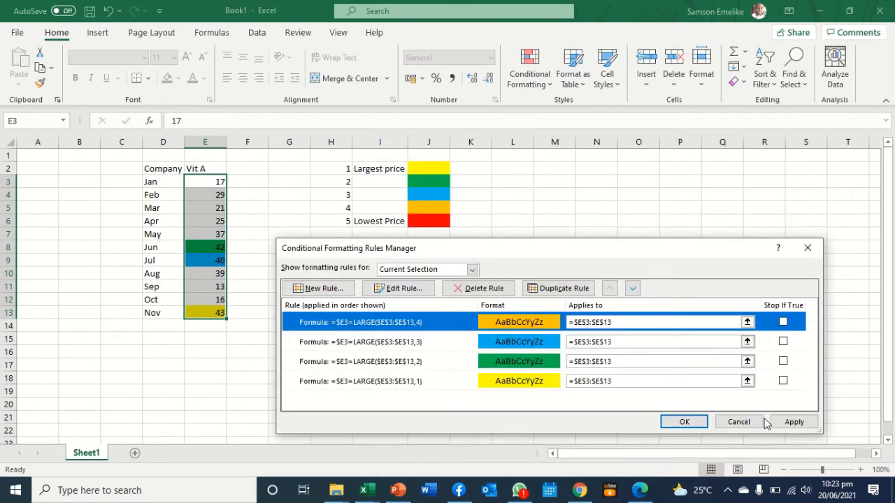
pyautogui.click(793, 422)
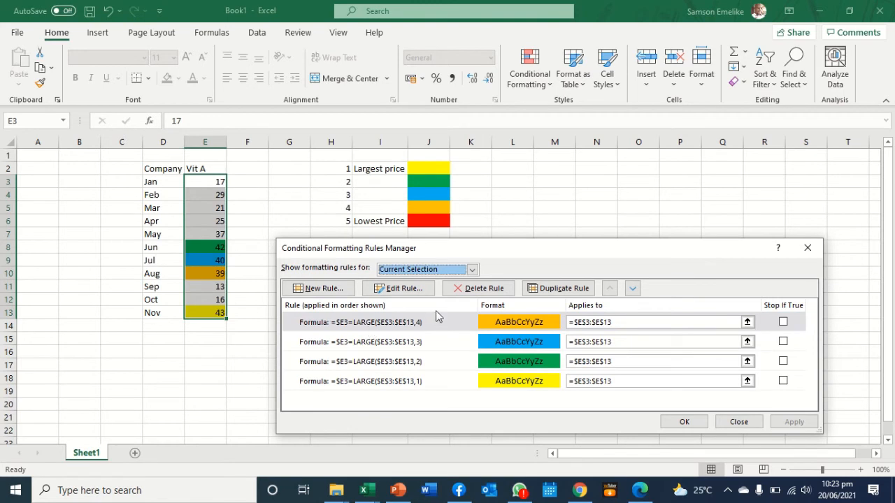
# Add a fifth formula-based formatting rule for the fifth-largest price with the formula =$E3=large($E$3:$E$13,5).
pyautogui.moveTo(562, 254); pyautogui.dragTo(658, 272)
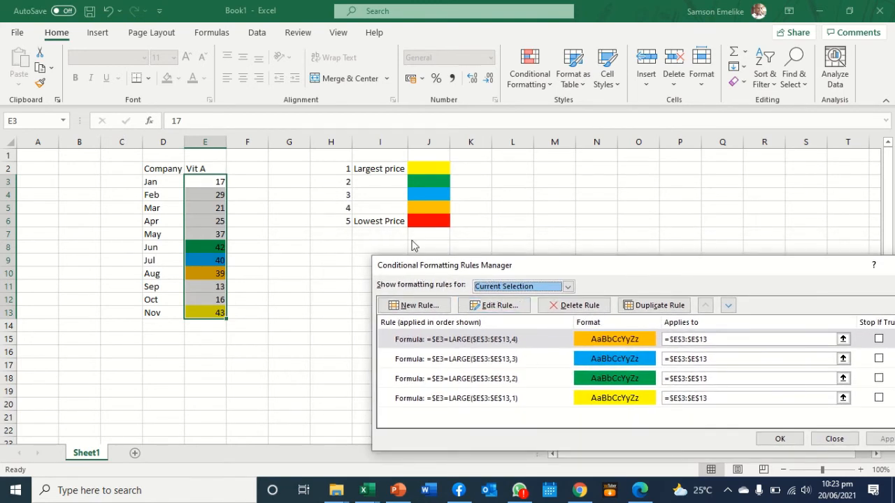
pyautogui.click(422, 308)
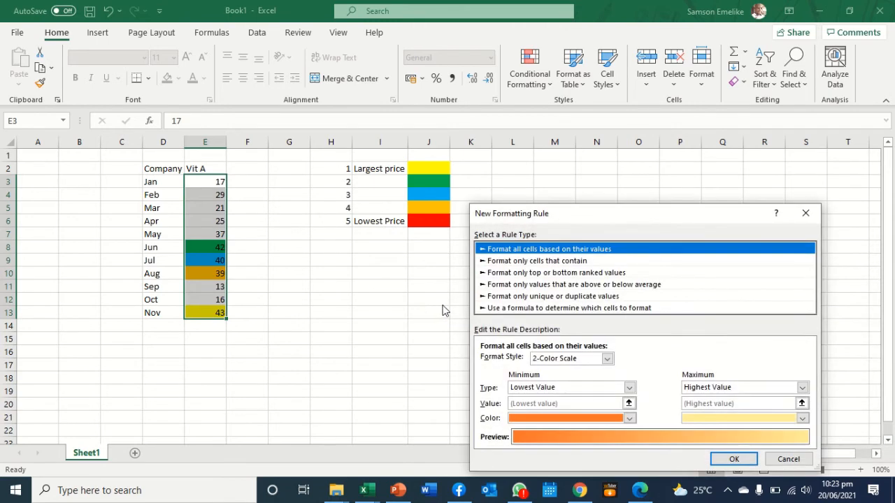
pyautogui.click(538, 308)
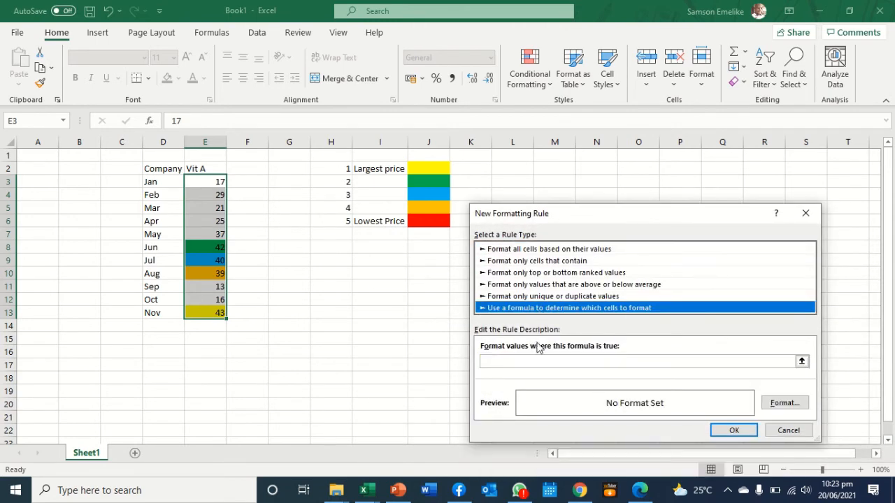
pyautogui.click(527, 362)
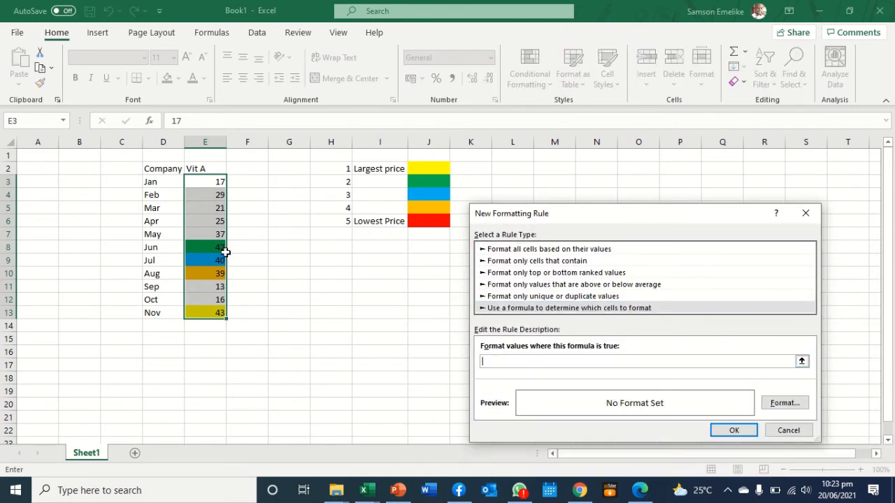
pyautogui.click(211, 181)
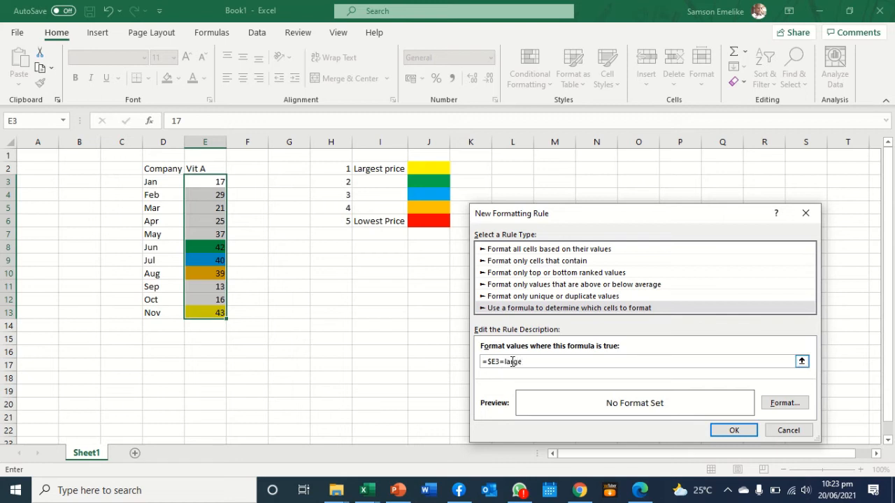
pyautogui.write('=large(')
pyautogui.moveTo(209, 182); pyautogui.dragTo(206, 312)
pyautogui.write(',5)')
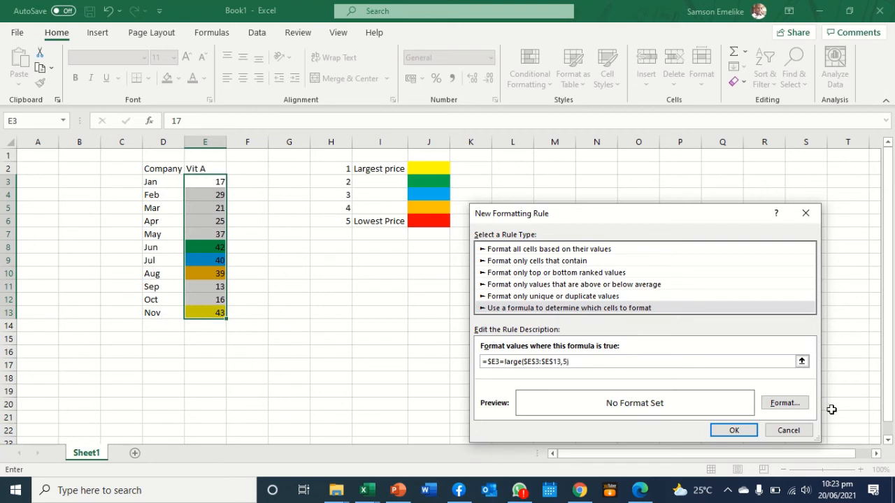
# Give the fifth-largest-price rule a standard red fill, apply it to the price range and close the rules manager.
pyautogui.click(784, 403)
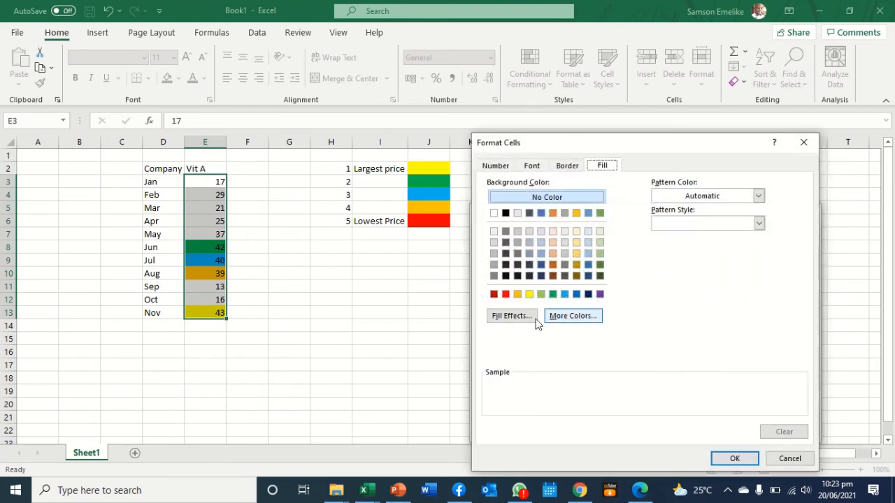
pyautogui.click(505, 294)
pyautogui.click(720, 454)
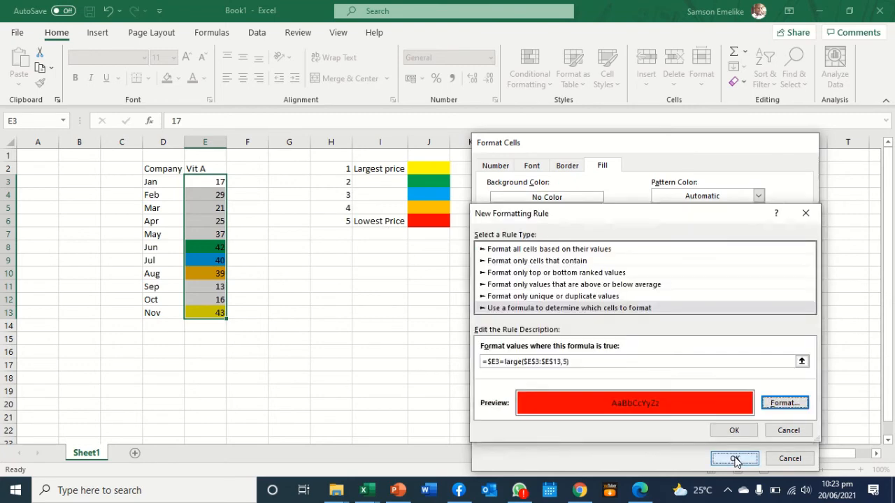
pyautogui.click(733, 429)
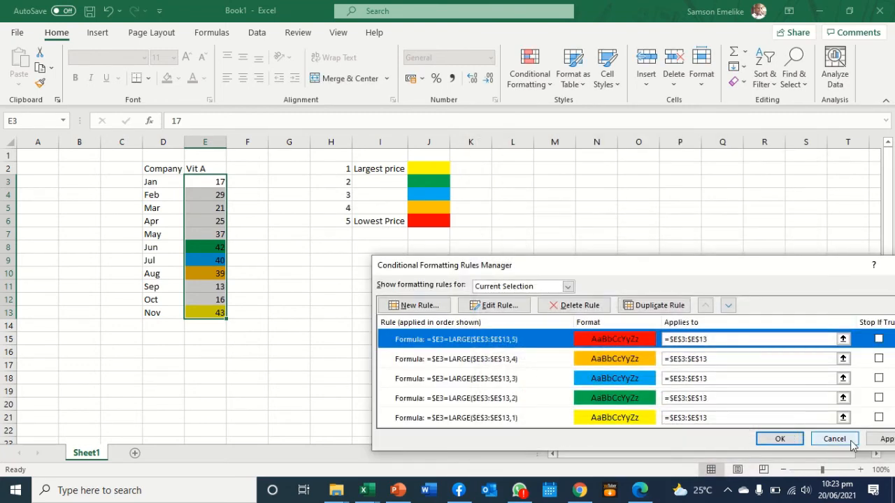
pyautogui.click(884, 438)
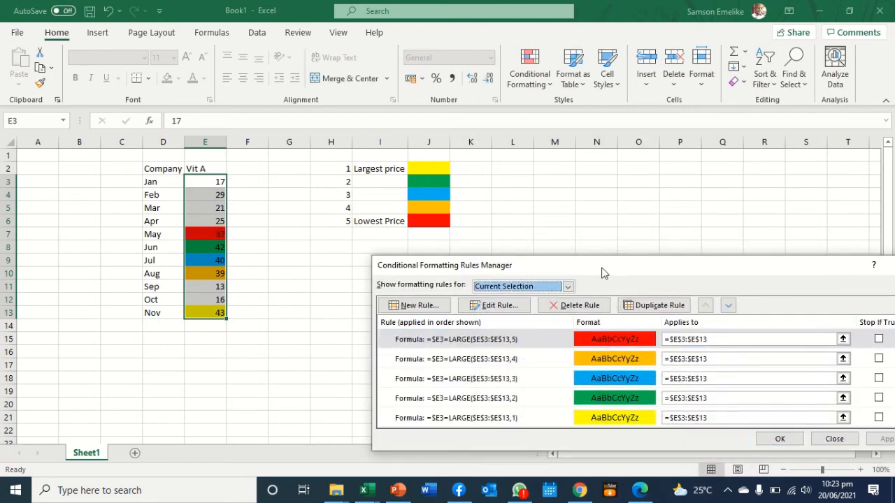
pyautogui.moveTo(602, 273); pyautogui.dragTo(516, 216)
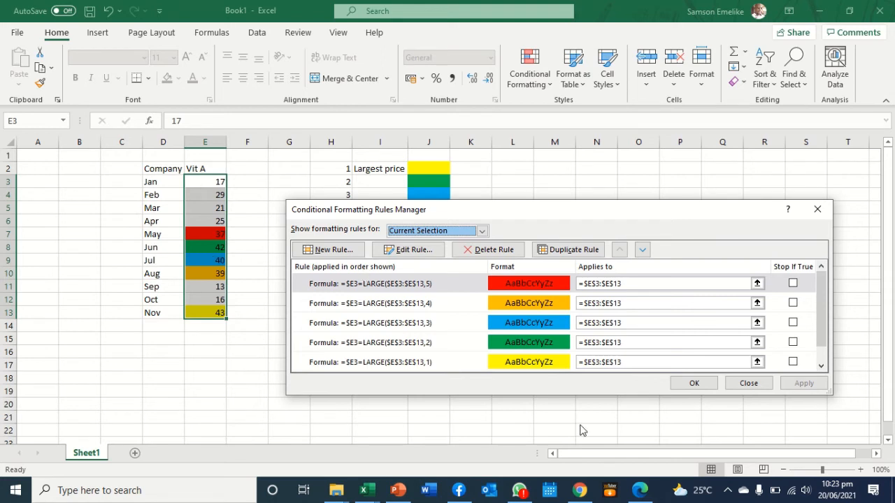
pyautogui.click(694, 383)
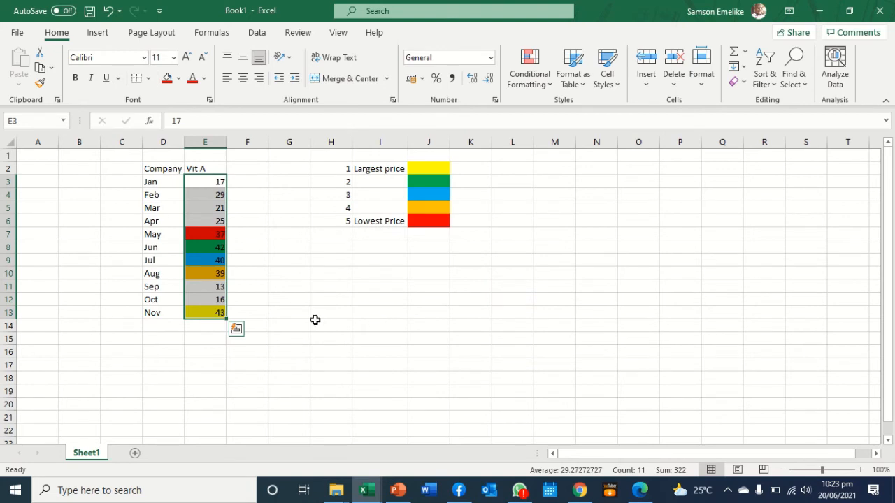
# Change the Jan price in cell E3 to 100 to test the ranking colours.
pyautogui.click(212, 182)
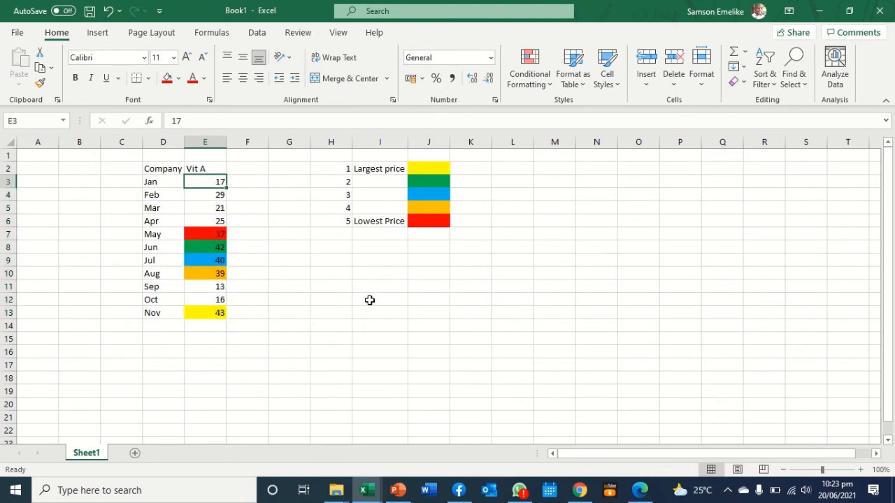
pyautogui.write('100')
pyautogui.press('Return')
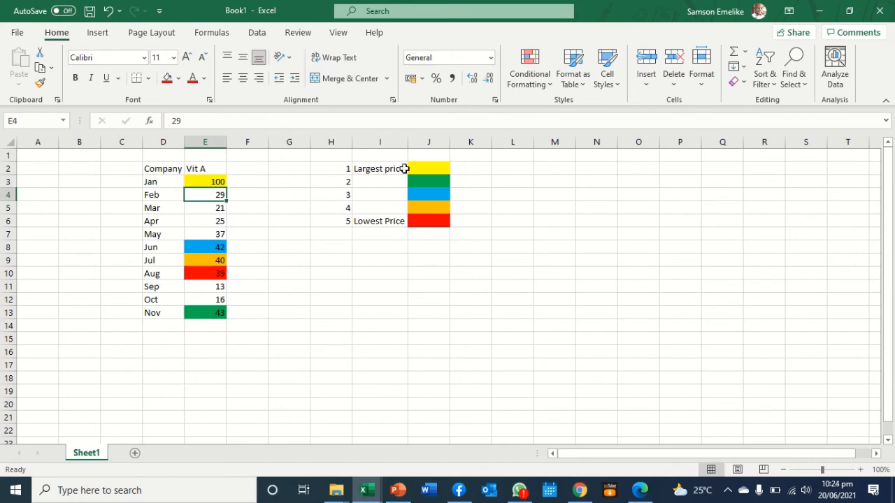
# Change the Apr price in cell E6 to 200 and the May price in E7 to 150 to test the ranking colours.
pyautogui.click(212, 220)
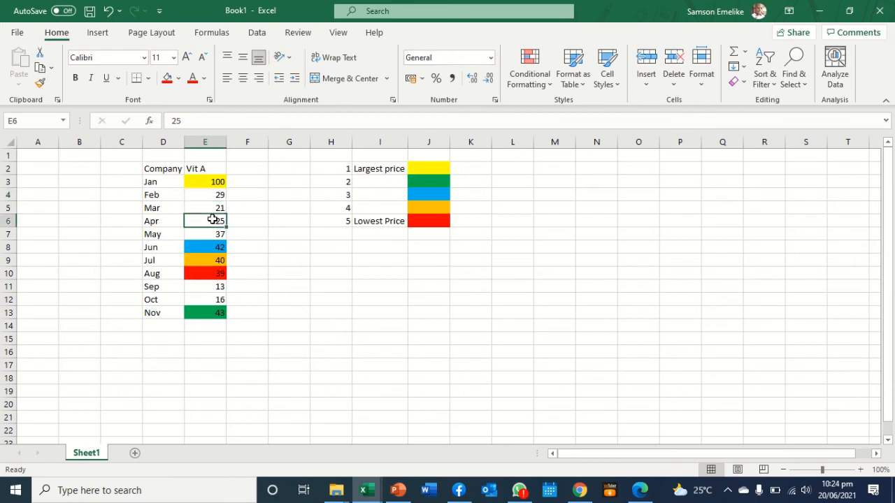
pyautogui.write('200')
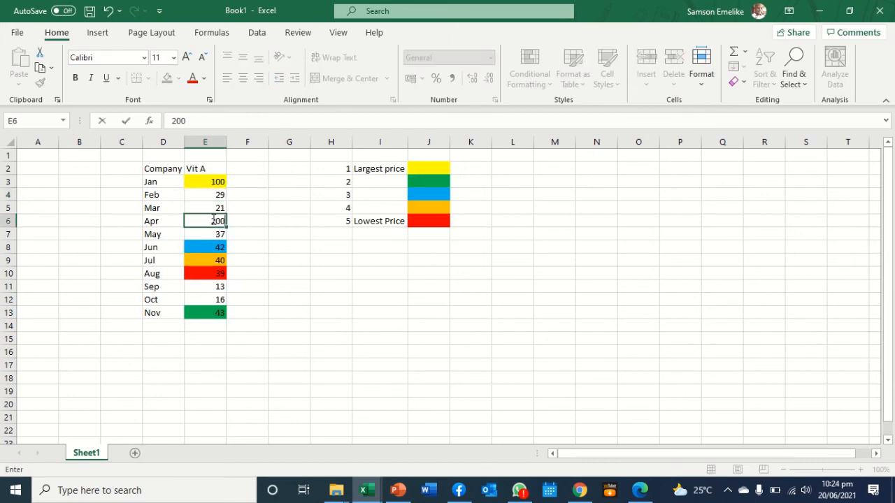
pyautogui.press('Return')
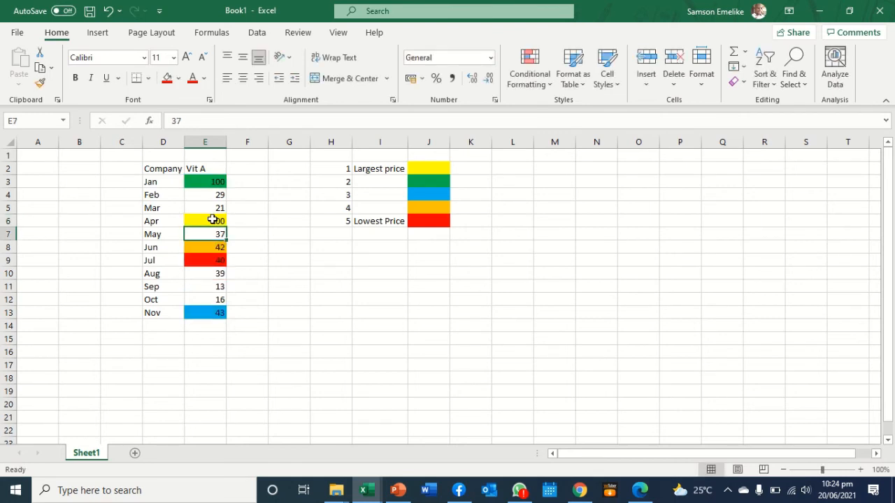
pyautogui.write('150')
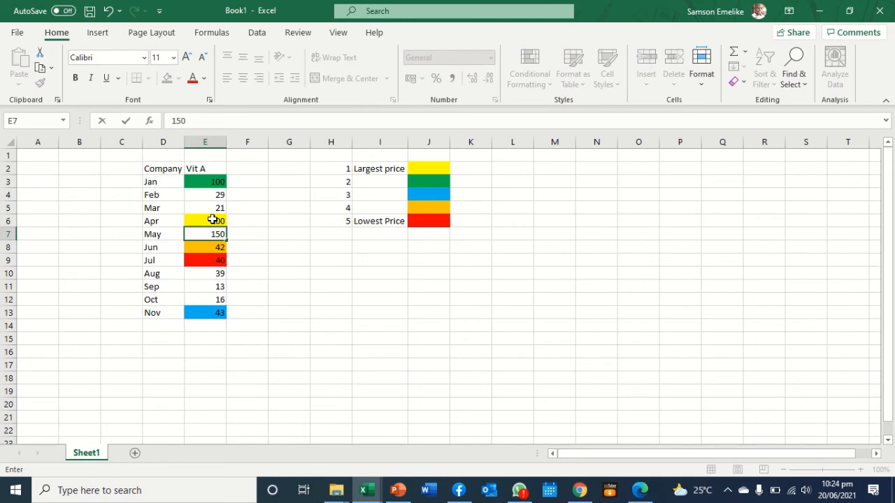
pyautogui.press('Return')
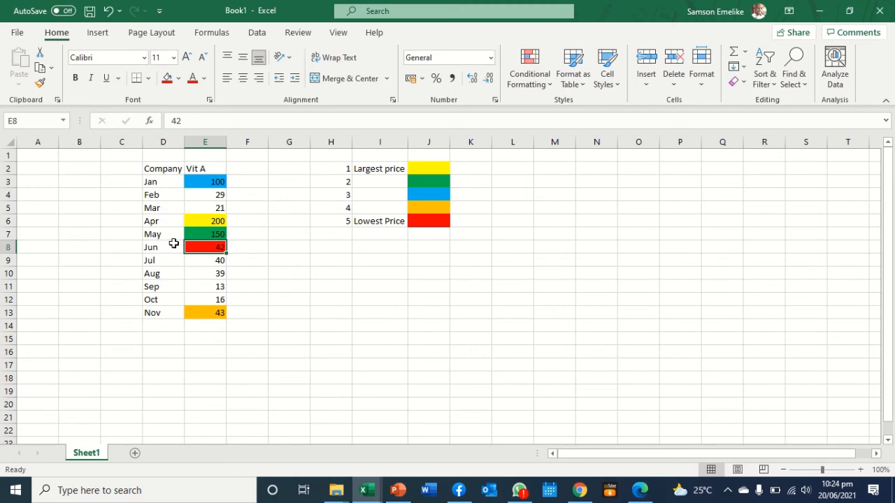
# Open the conditional formatting rules for prices E3:E13 and make the red fifth-largest rule apply to the month names in D3:D13.
pyautogui.moveTo(206, 179); pyautogui.dragTo(202, 312)
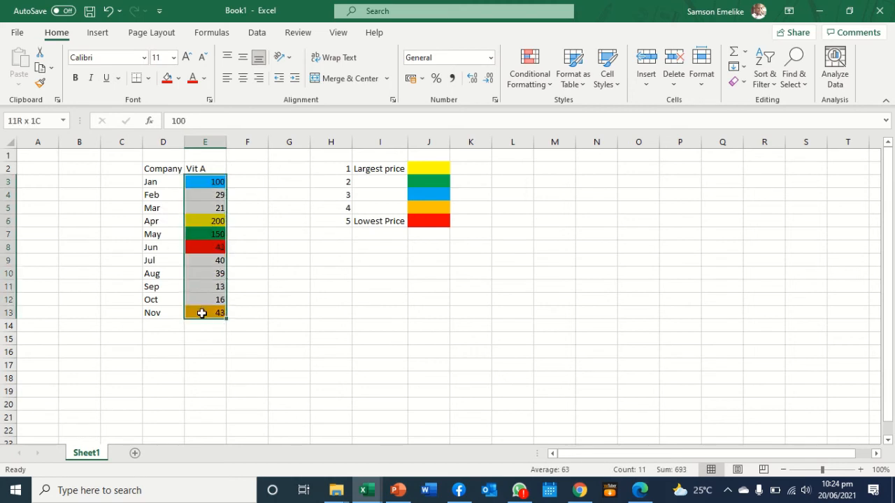
pyautogui.click(532, 79)
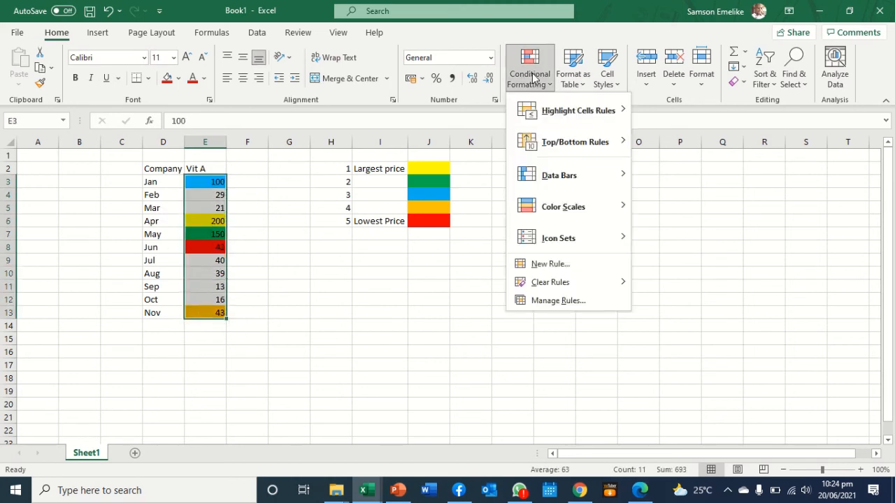
pyautogui.click(549, 301)
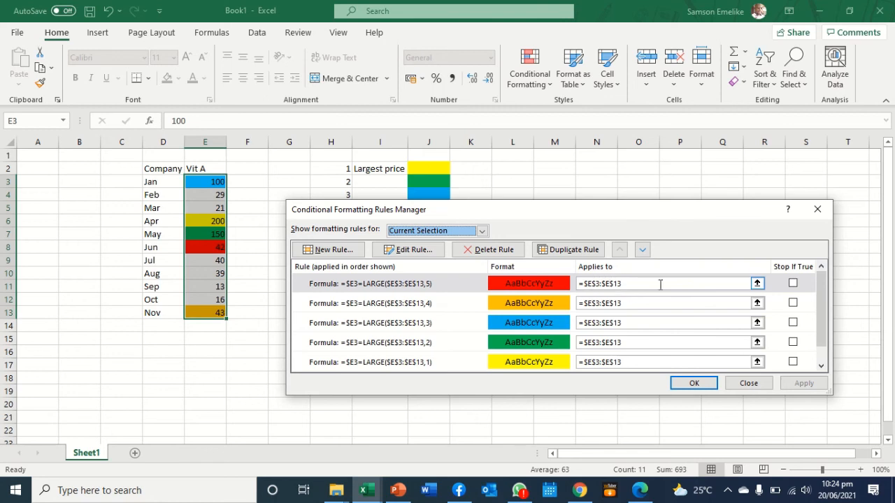
pyautogui.click(757, 283)
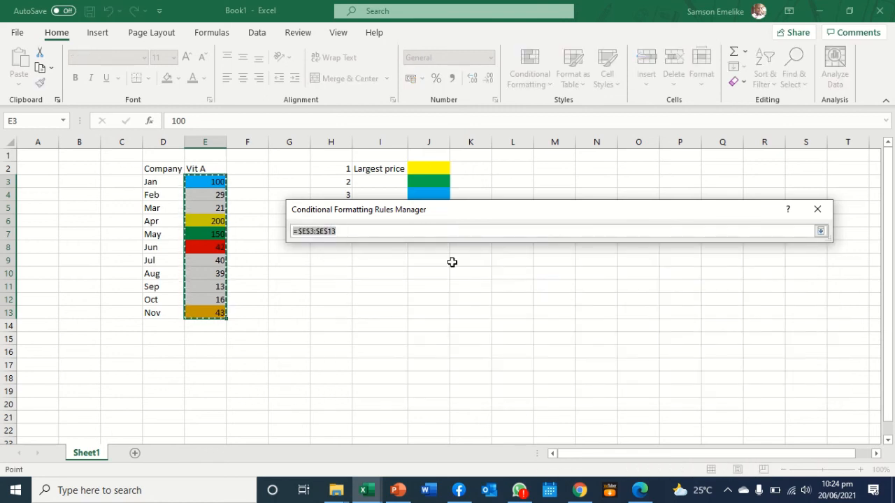
pyautogui.moveTo(162, 178); pyautogui.dragTo(160, 309)
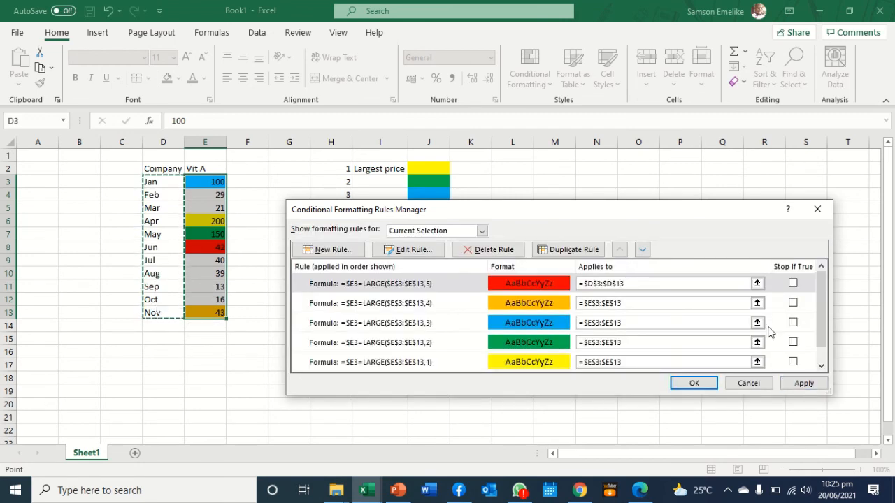
# Make the orange fourth-largest and blue third-largest rules apply to the month names in D3:D13.
pyautogui.click(757, 303)
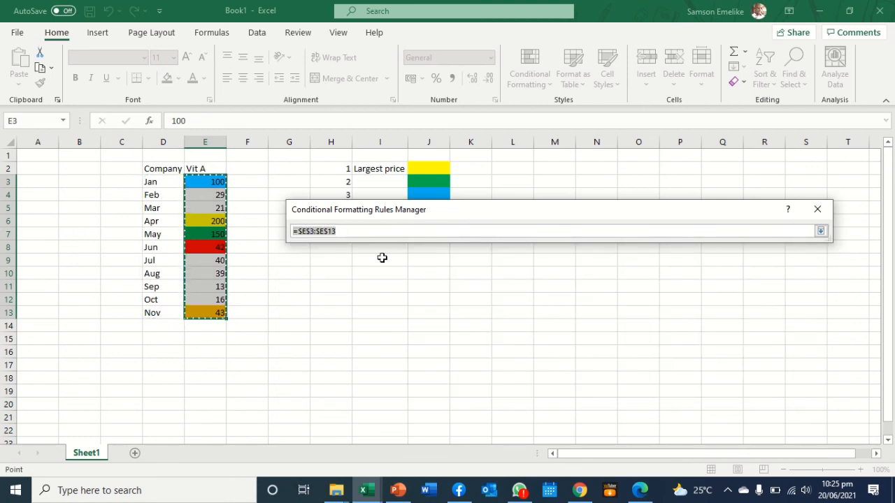
pyautogui.moveTo(163, 181); pyautogui.dragTo(162, 262)
pyautogui.moveTo(157, 311); pyautogui.dragTo(158, 311)
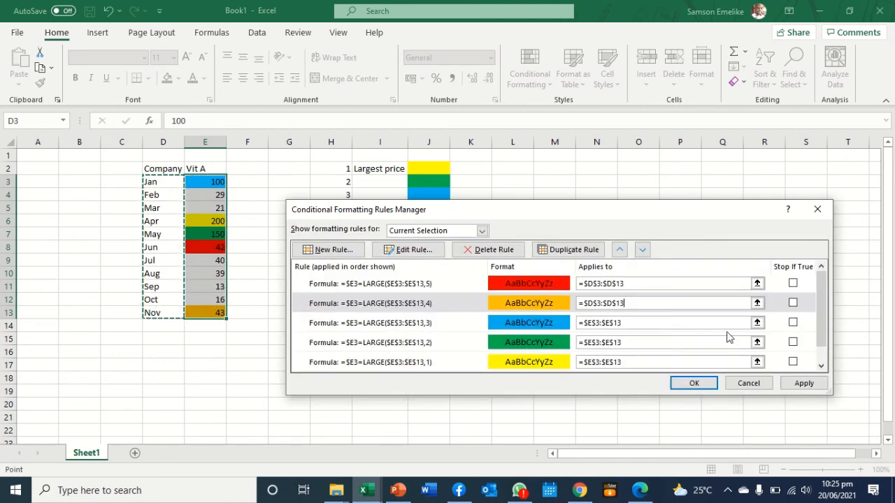
pyautogui.click(758, 322)
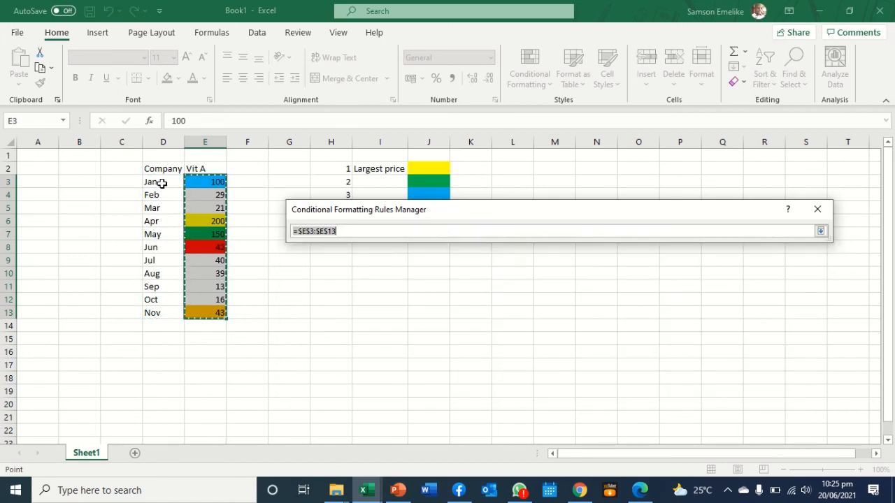
pyautogui.moveTo(157, 182); pyautogui.dragTo(154, 312)
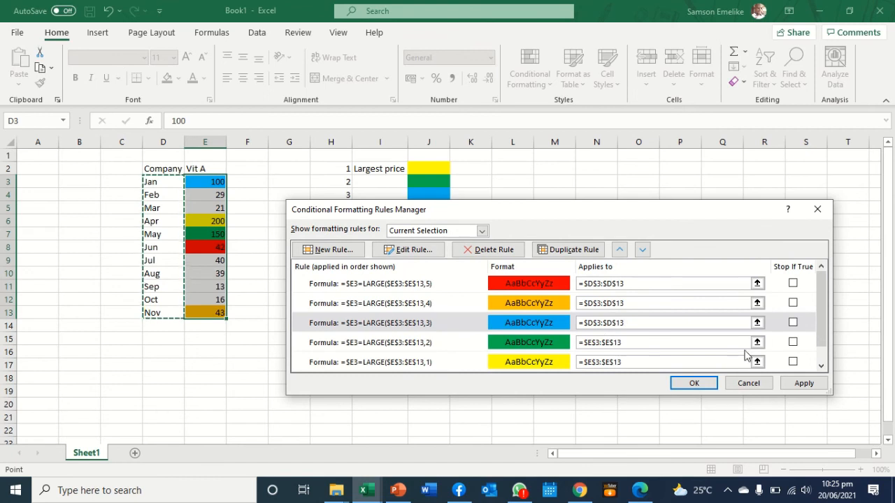
# Make the green second-largest and yellow largest-price rules apply to the month names in D3:D13.
pyautogui.click(757, 342)
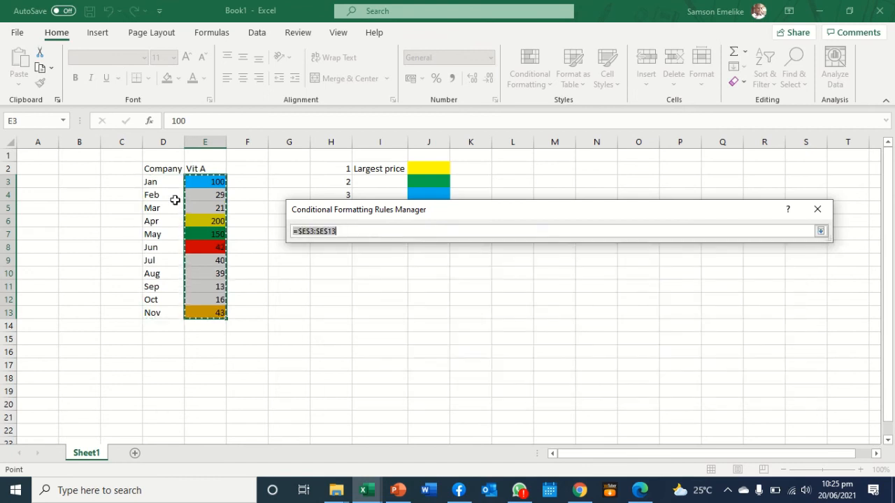
pyautogui.moveTo(160, 181); pyautogui.dragTo(159, 308)
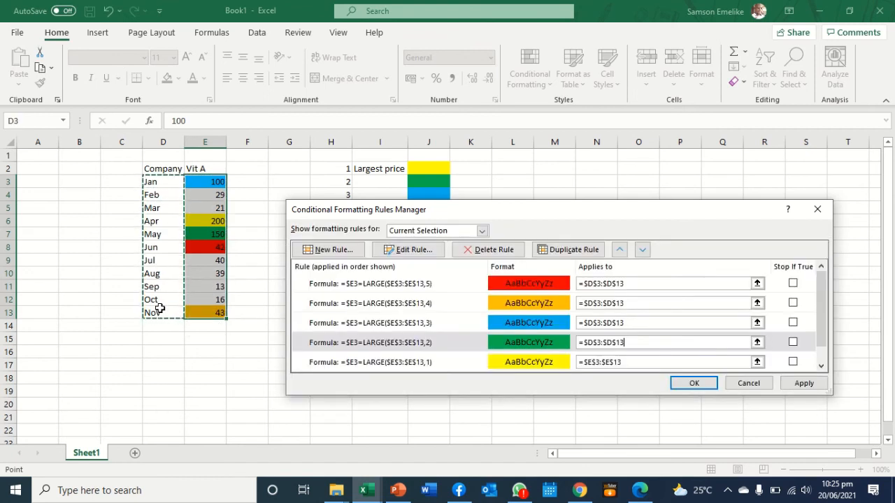
pyautogui.click(757, 362)
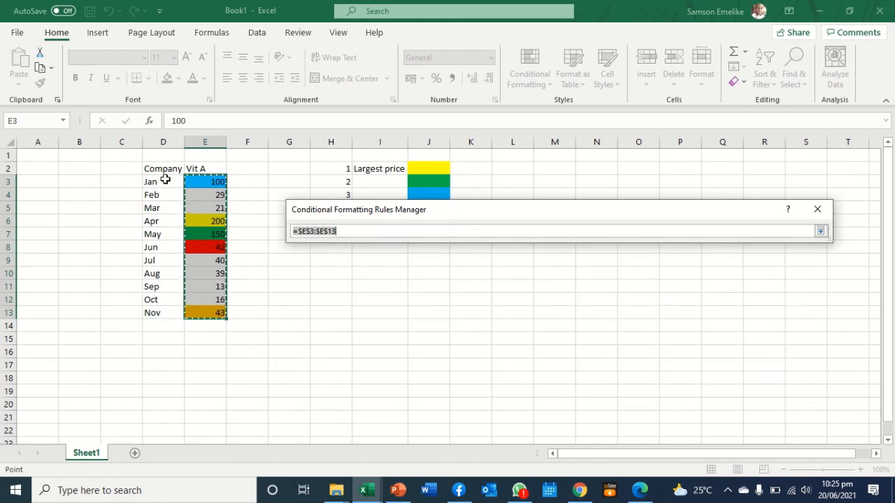
pyautogui.moveTo(165, 180); pyautogui.dragTo(169, 297)
pyautogui.press('Return')
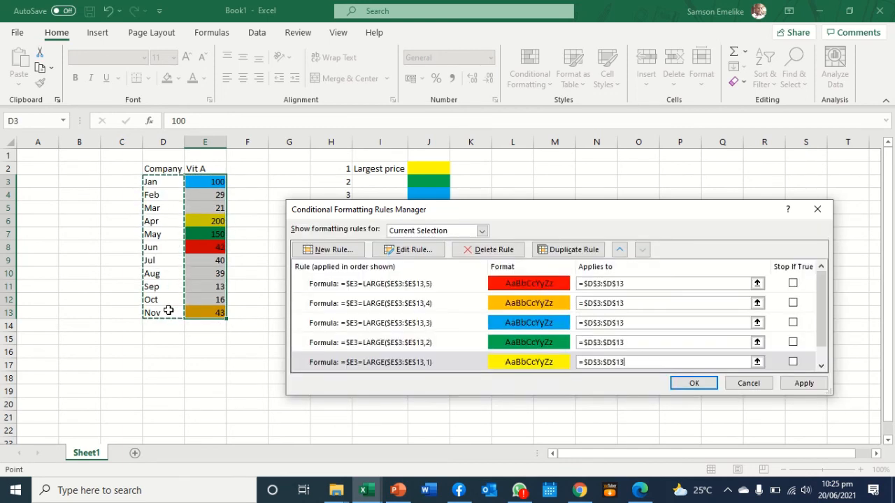
# Enlarge the rules manager to show all five rules, apply the new ranges to the sheet and close the manager.
pyautogui.moveTo(643, 210); pyautogui.dragTo(661, 162)
pyautogui.moveTo(644, 348); pyautogui.dragTo(643, 400)
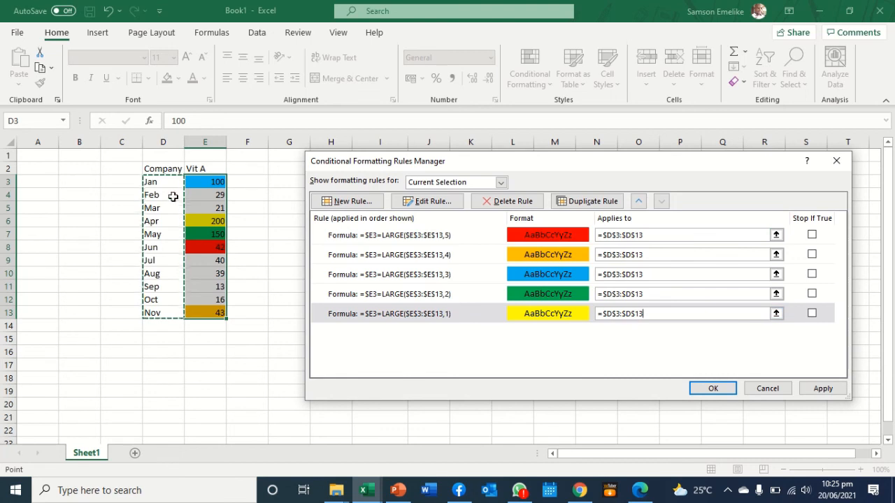
pyautogui.click(823, 391)
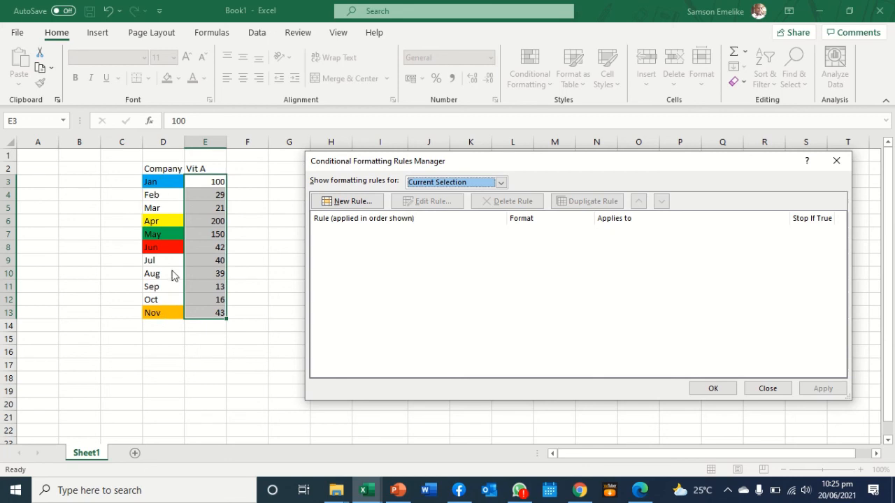
pyautogui.click(716, 390)
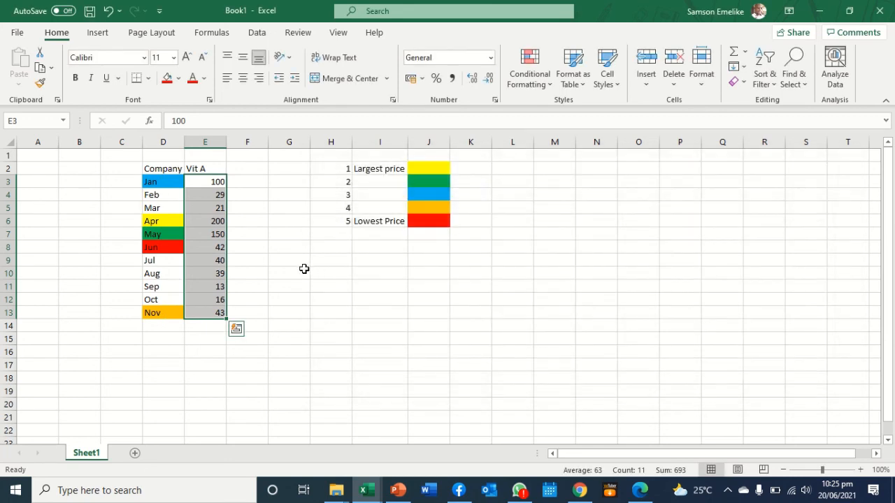